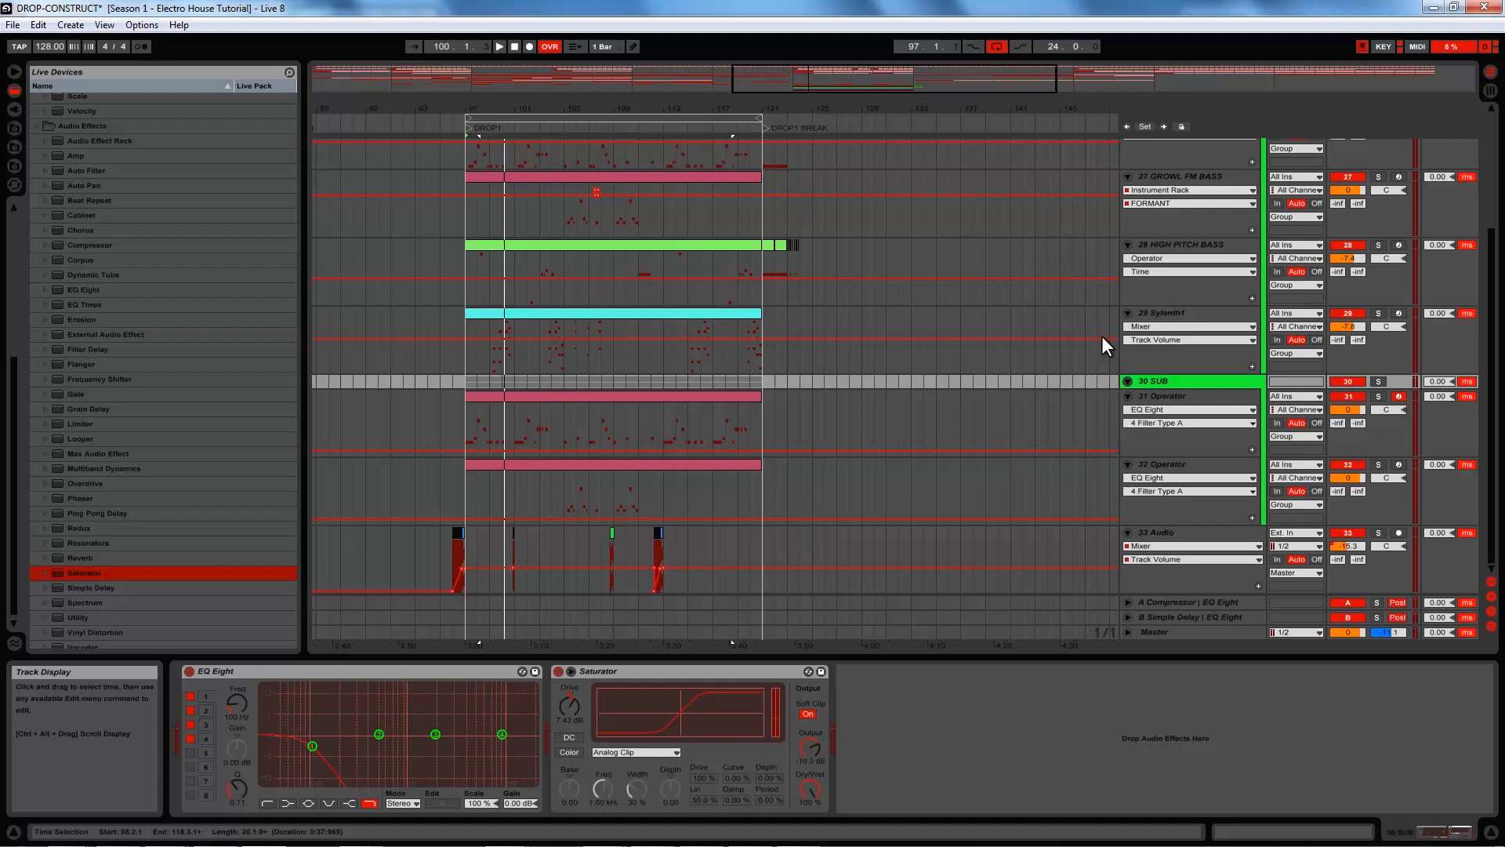
Duplicate the 32 Operator track and delete the copied MIDI clip from the duplicate
left_click(1167, 463)
right_click(1167, 462)
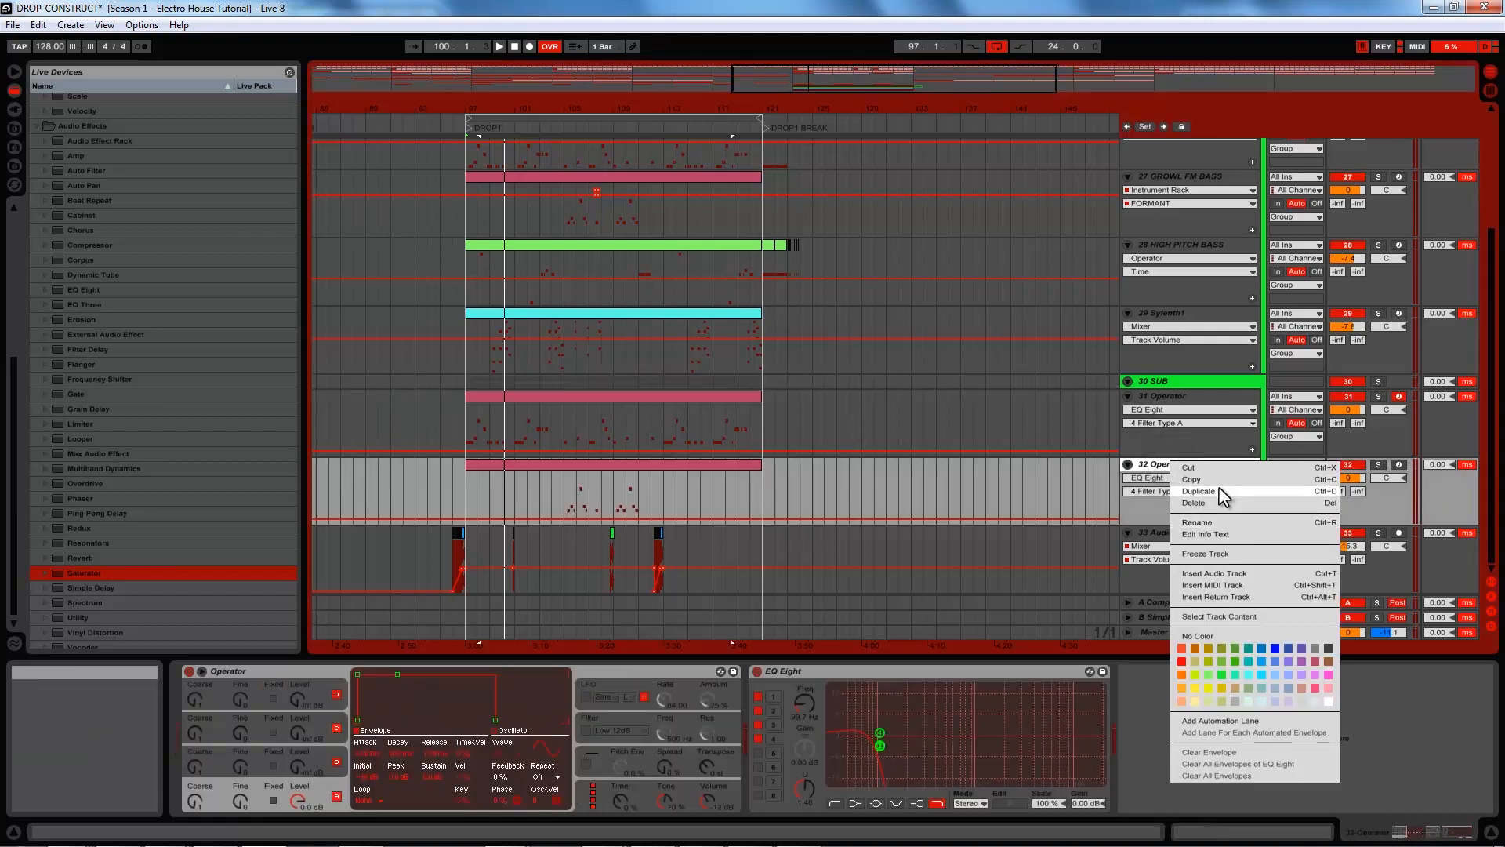
left_click(1222, 492)
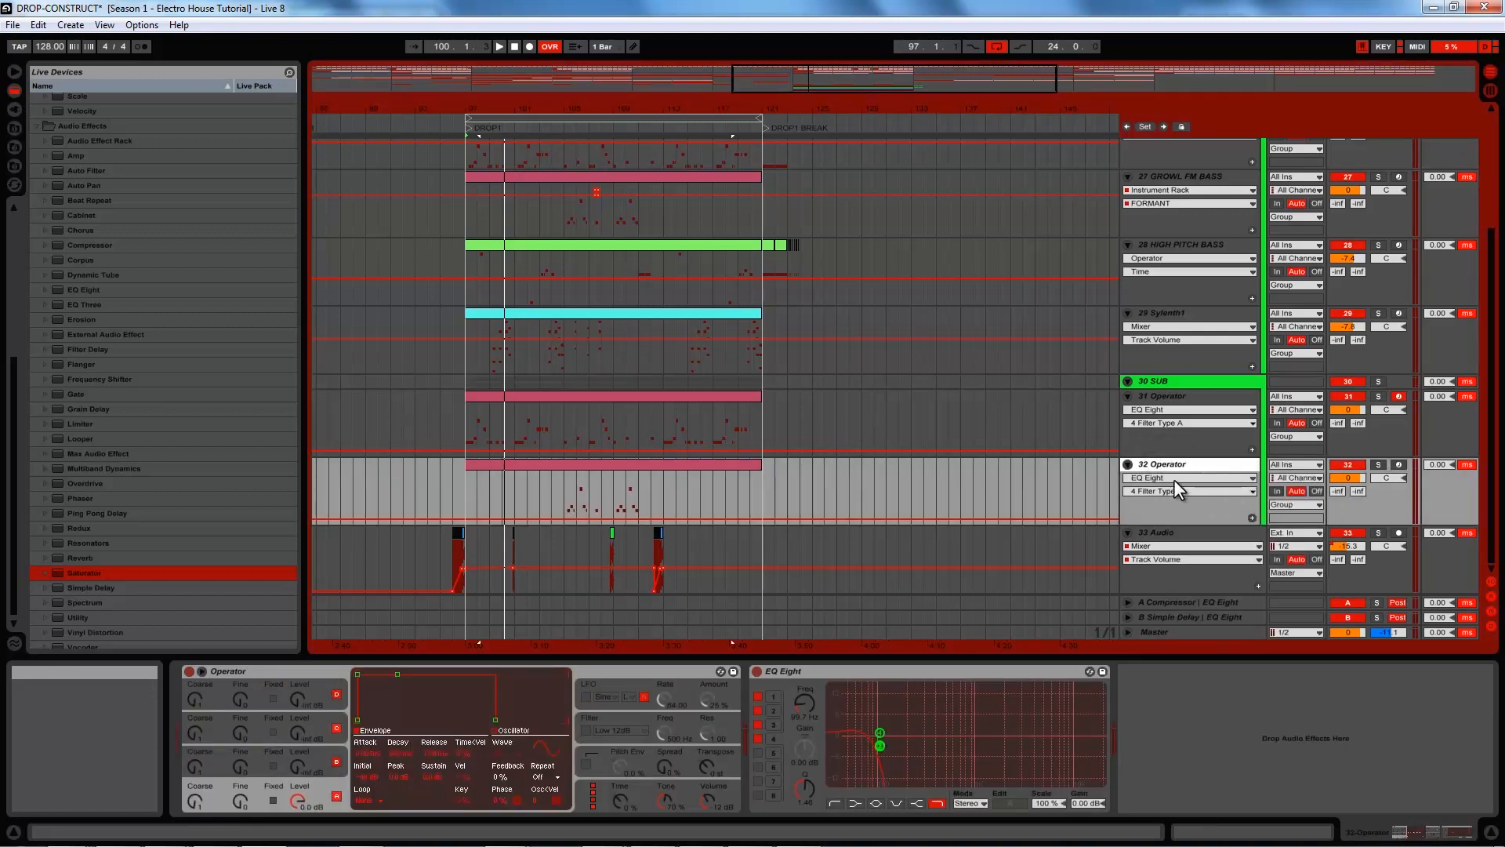
left_click(637, 534)
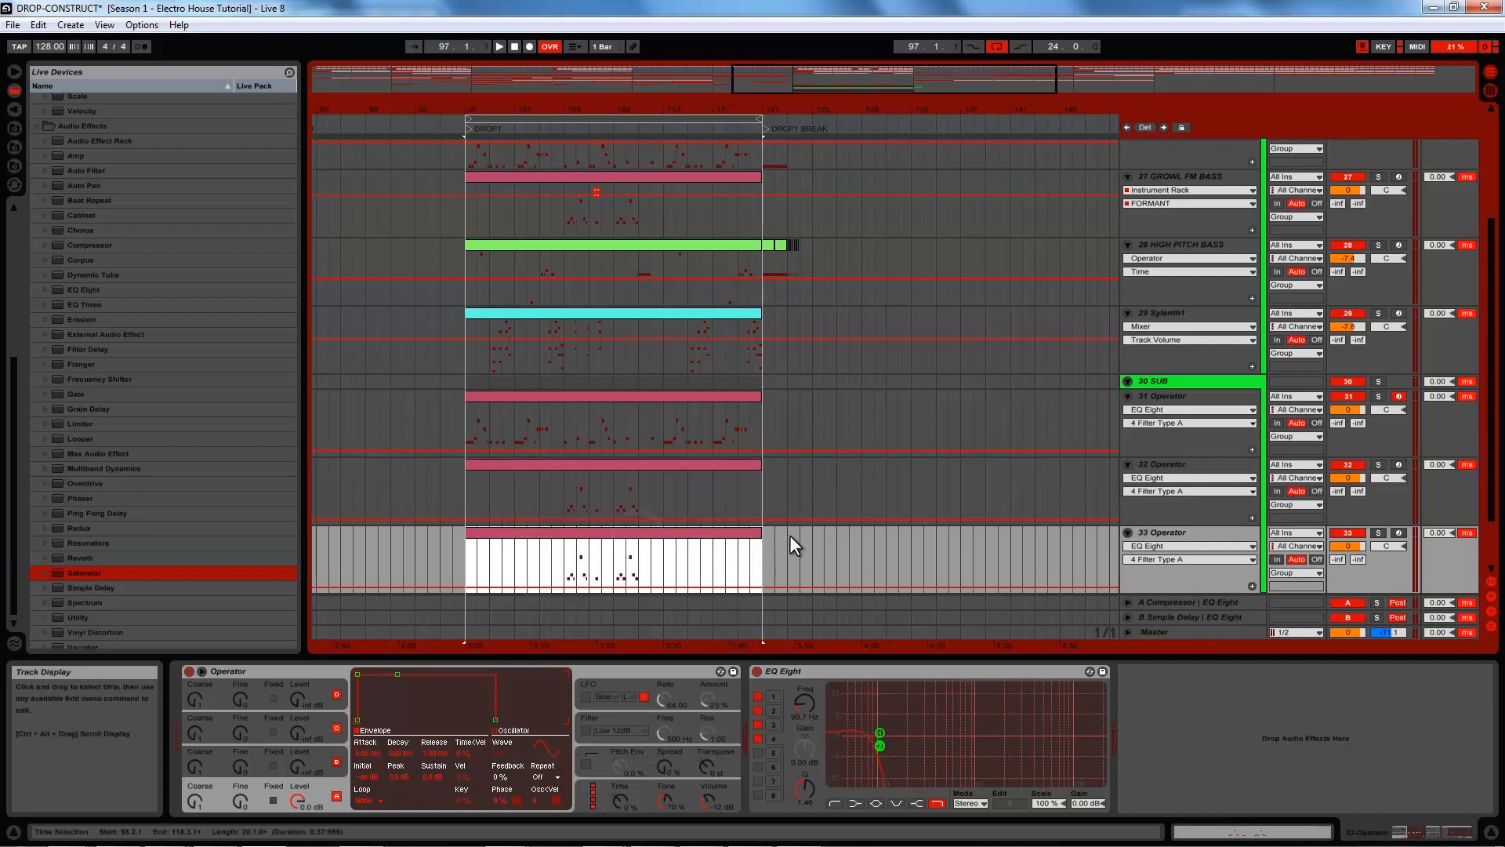
key("Delete")
Play the song's intro and insert an empty eight-bar MIDI clip from bar 9 to bar 17 on the duplicated Operator track
left_click(314, 452)
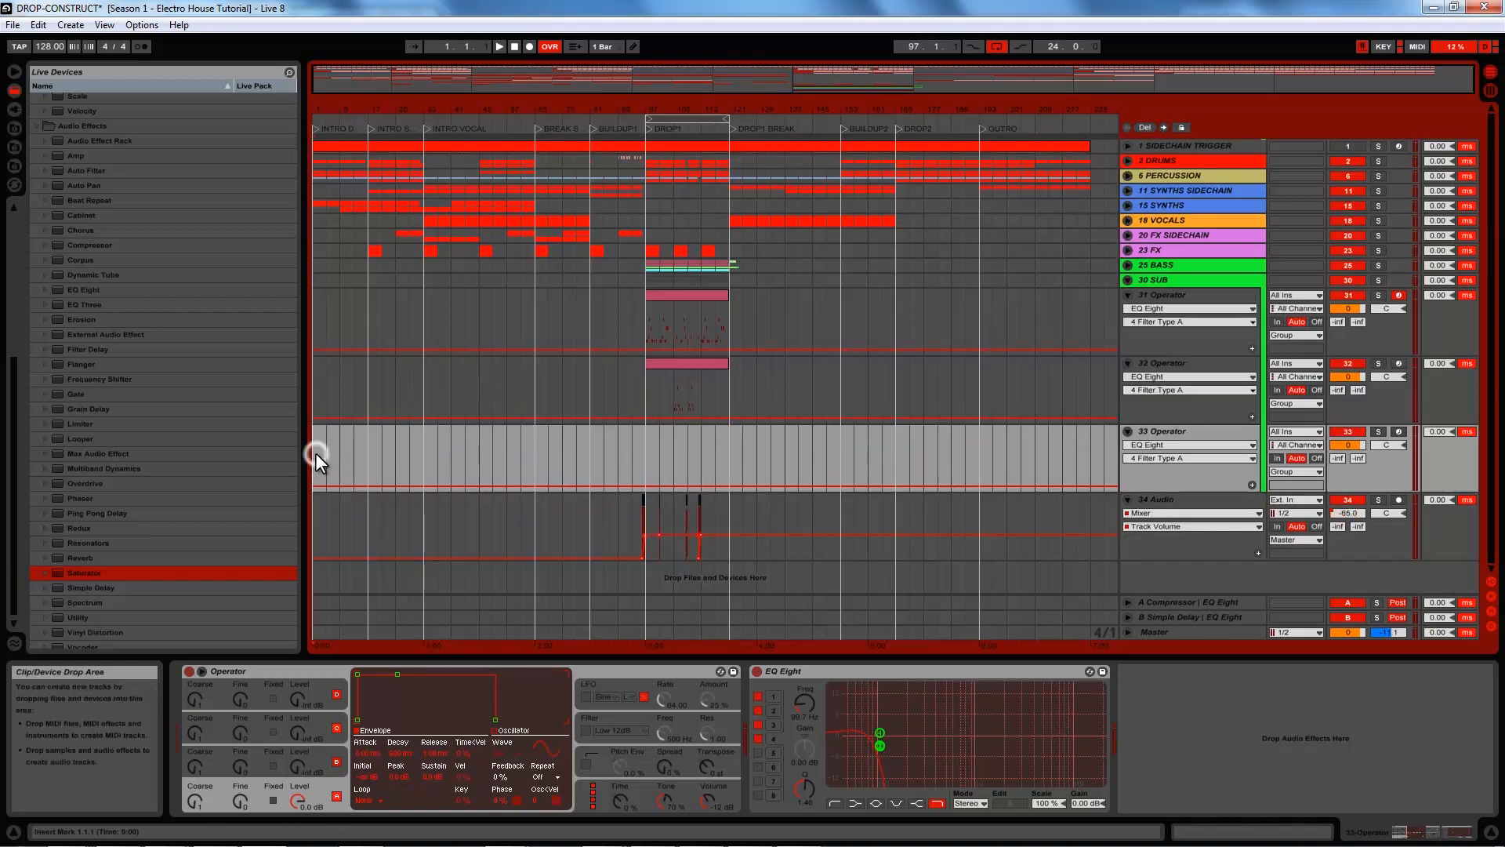
key("space")
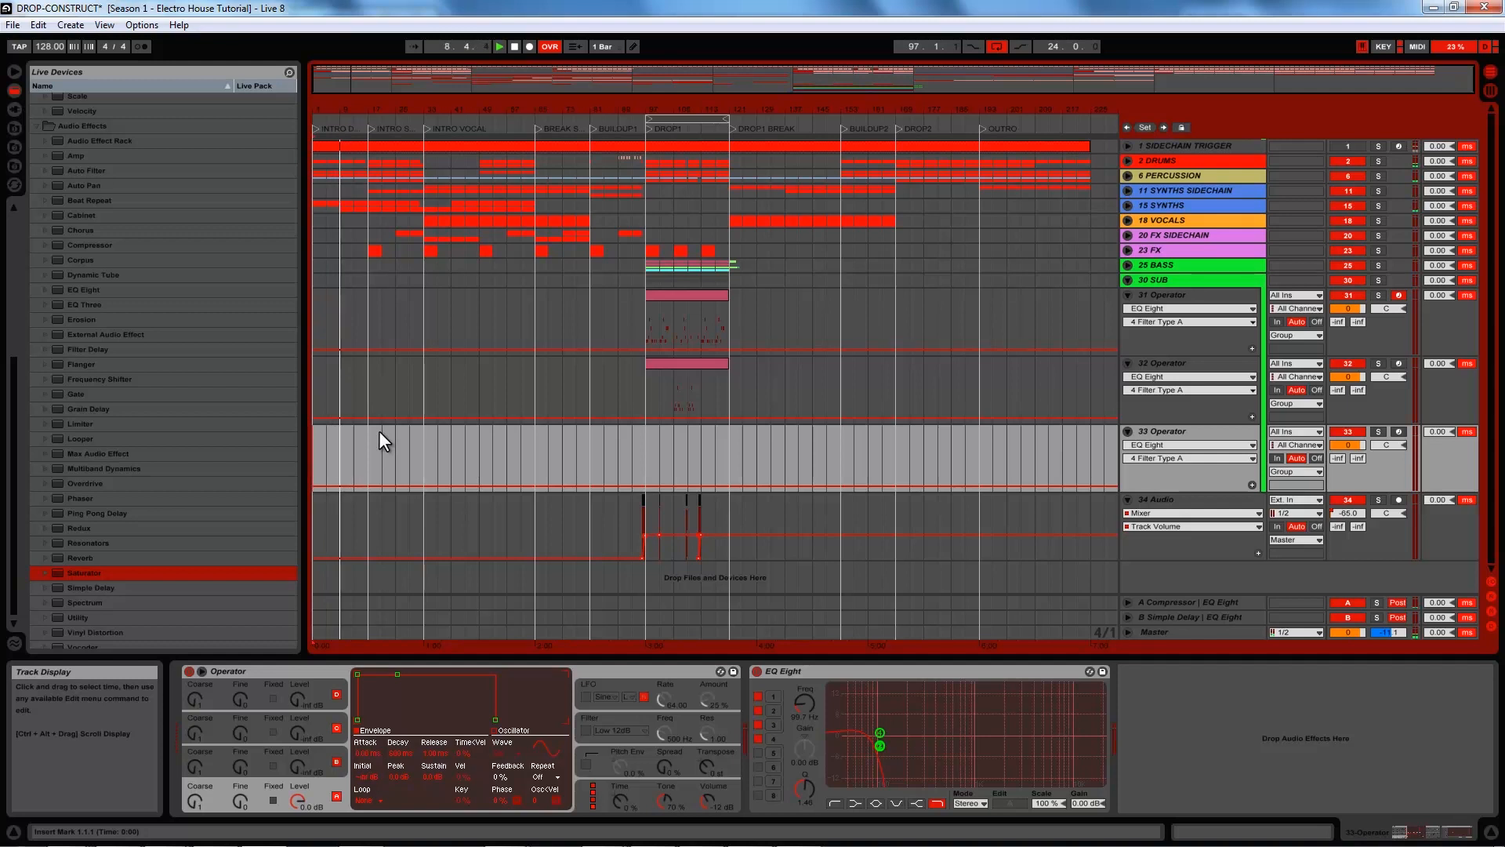
left_click_drag(342, 447, 368, 452)
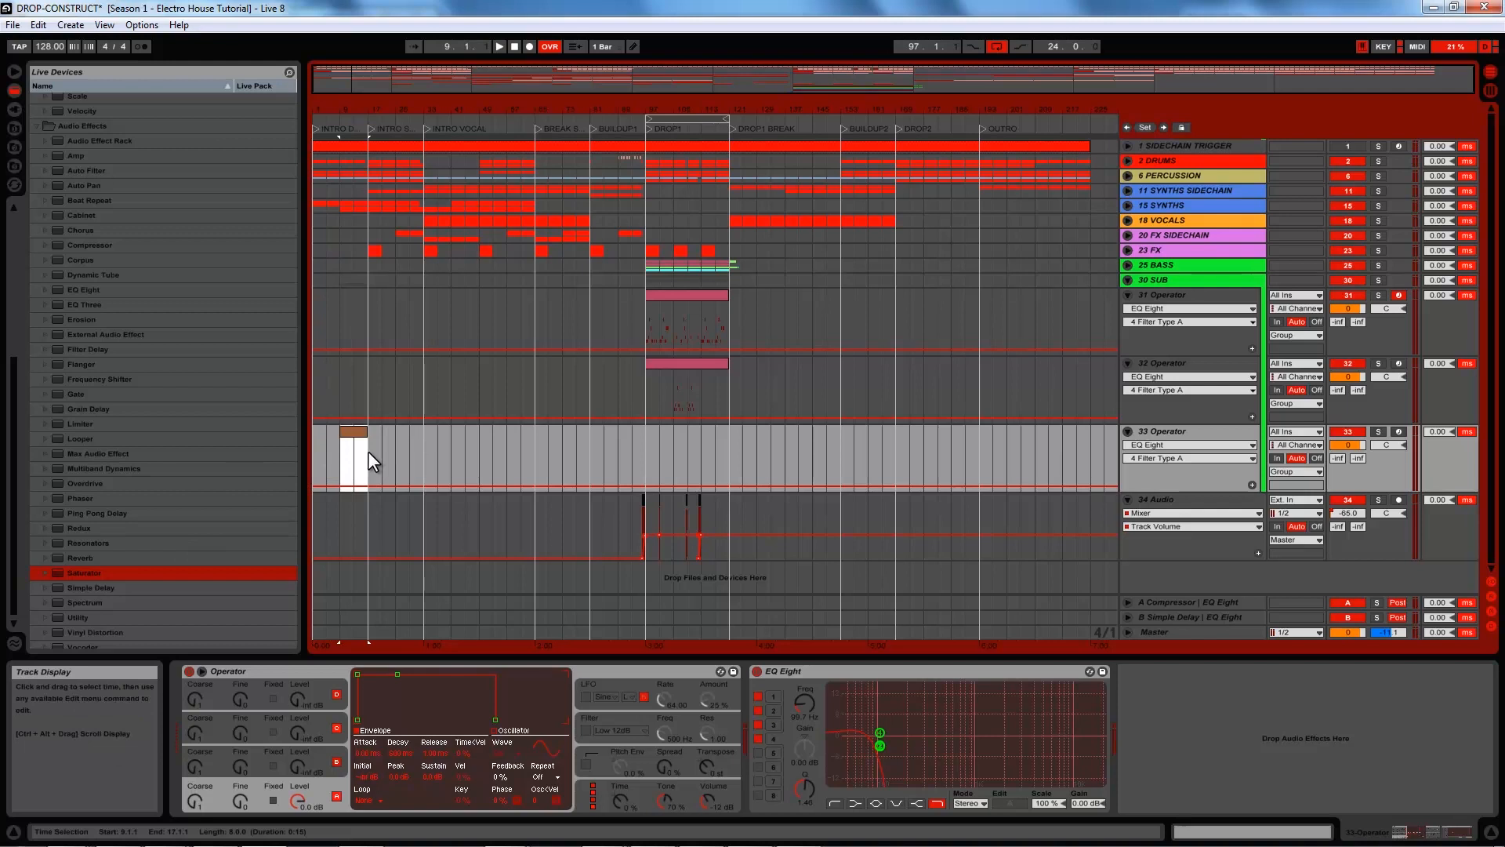
key("ctrl+shift+m")
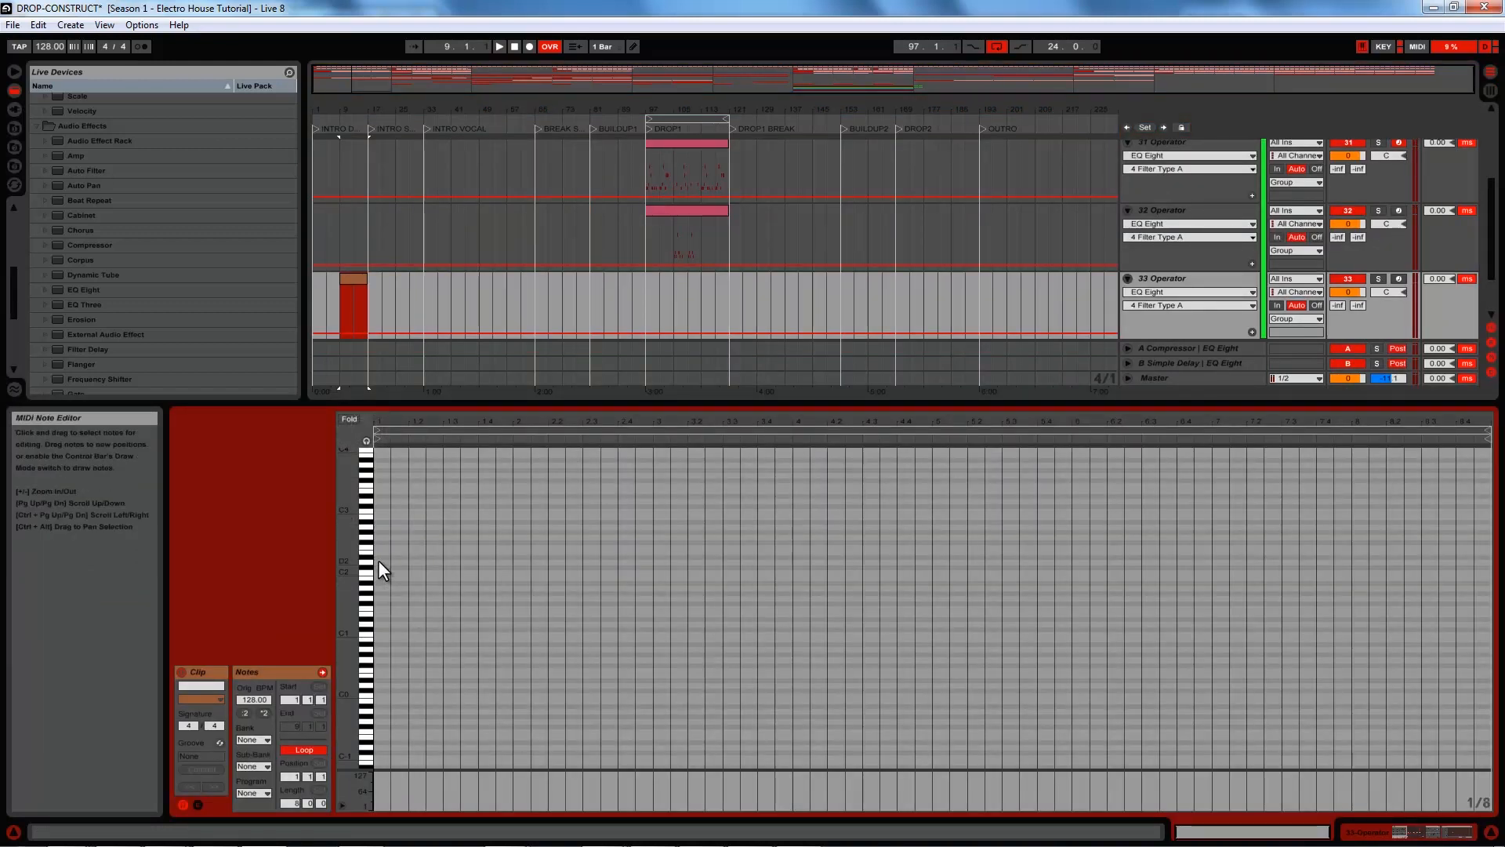
Draw one sustained E note across all eight bars, transposed down one octave, and solo the new Operator track
left_click_drag(377, 552, 1193, 552)
left_click_drag(1298, 306, 1344, 142)
left_click(1379, 279)
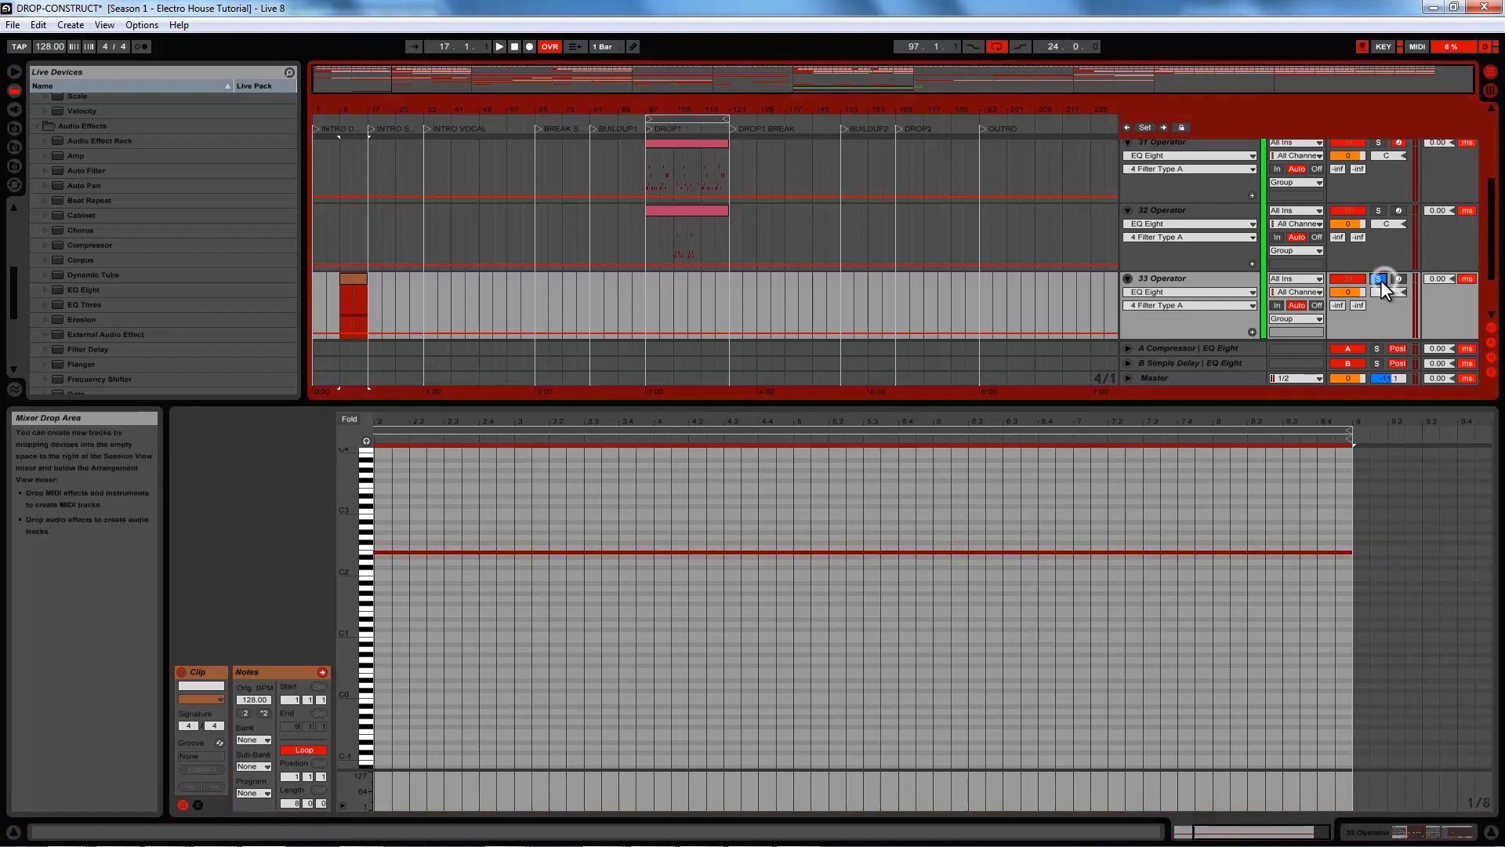
key("space")
left_click(425, 551)
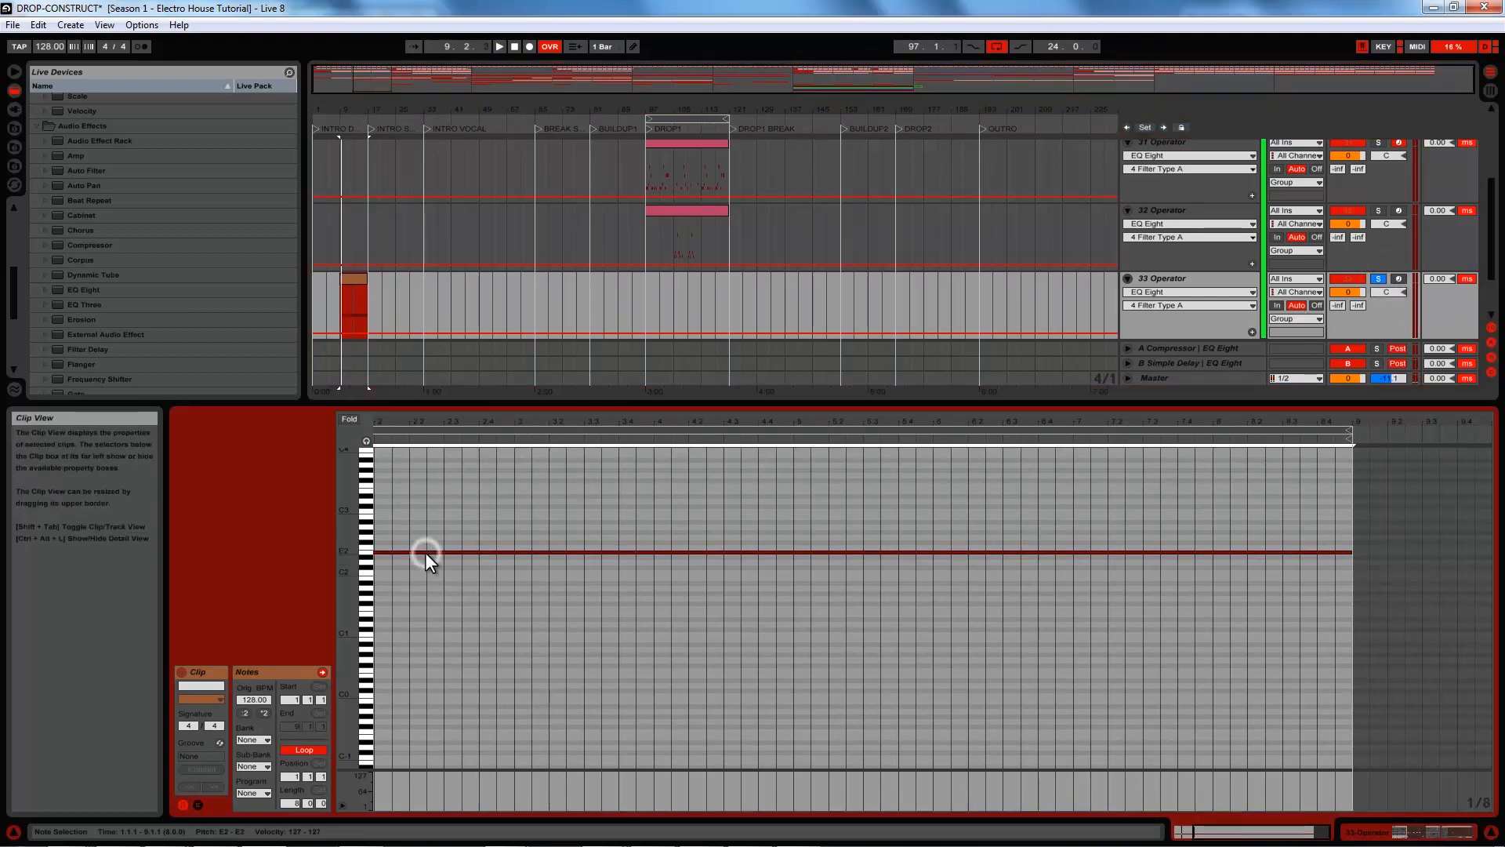
key("shift+Down")
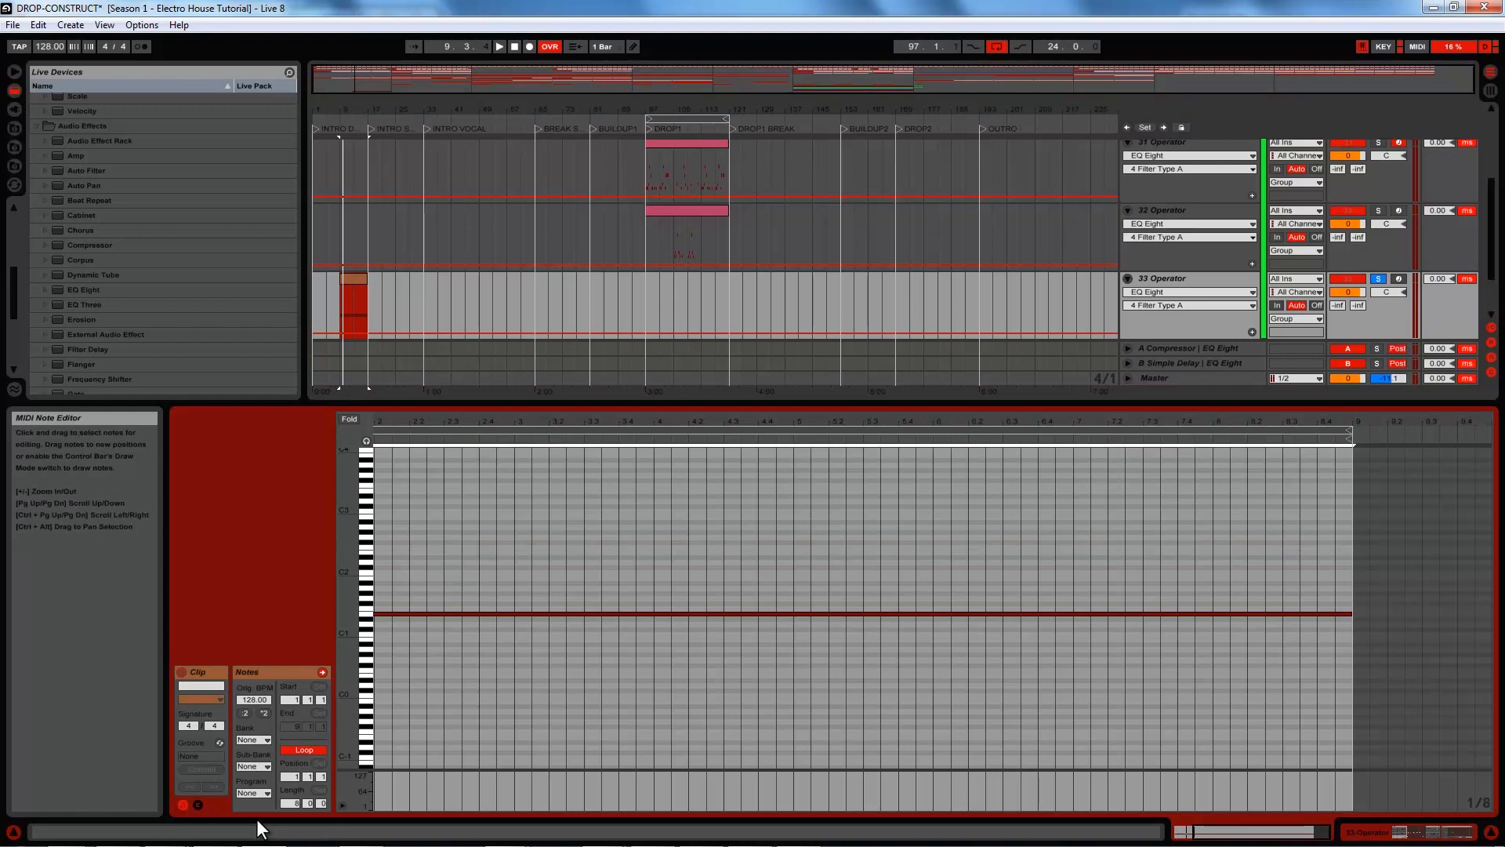
Show the clip's Pitch Bend envelope and lower it to the minimum from bar 2 to the clip's end
left_click(198, 804)
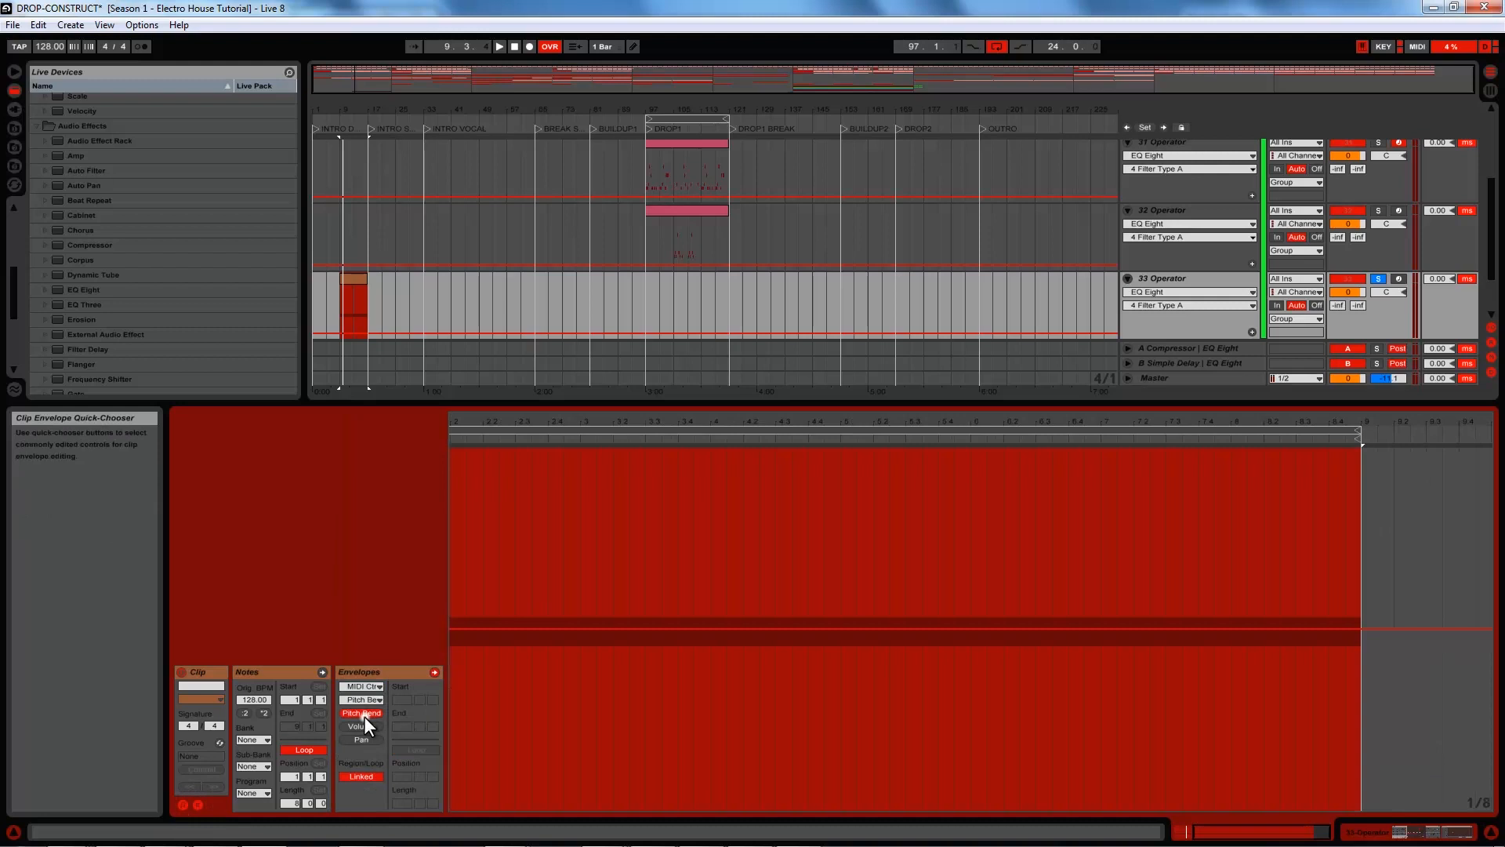
left_click(615, 536)
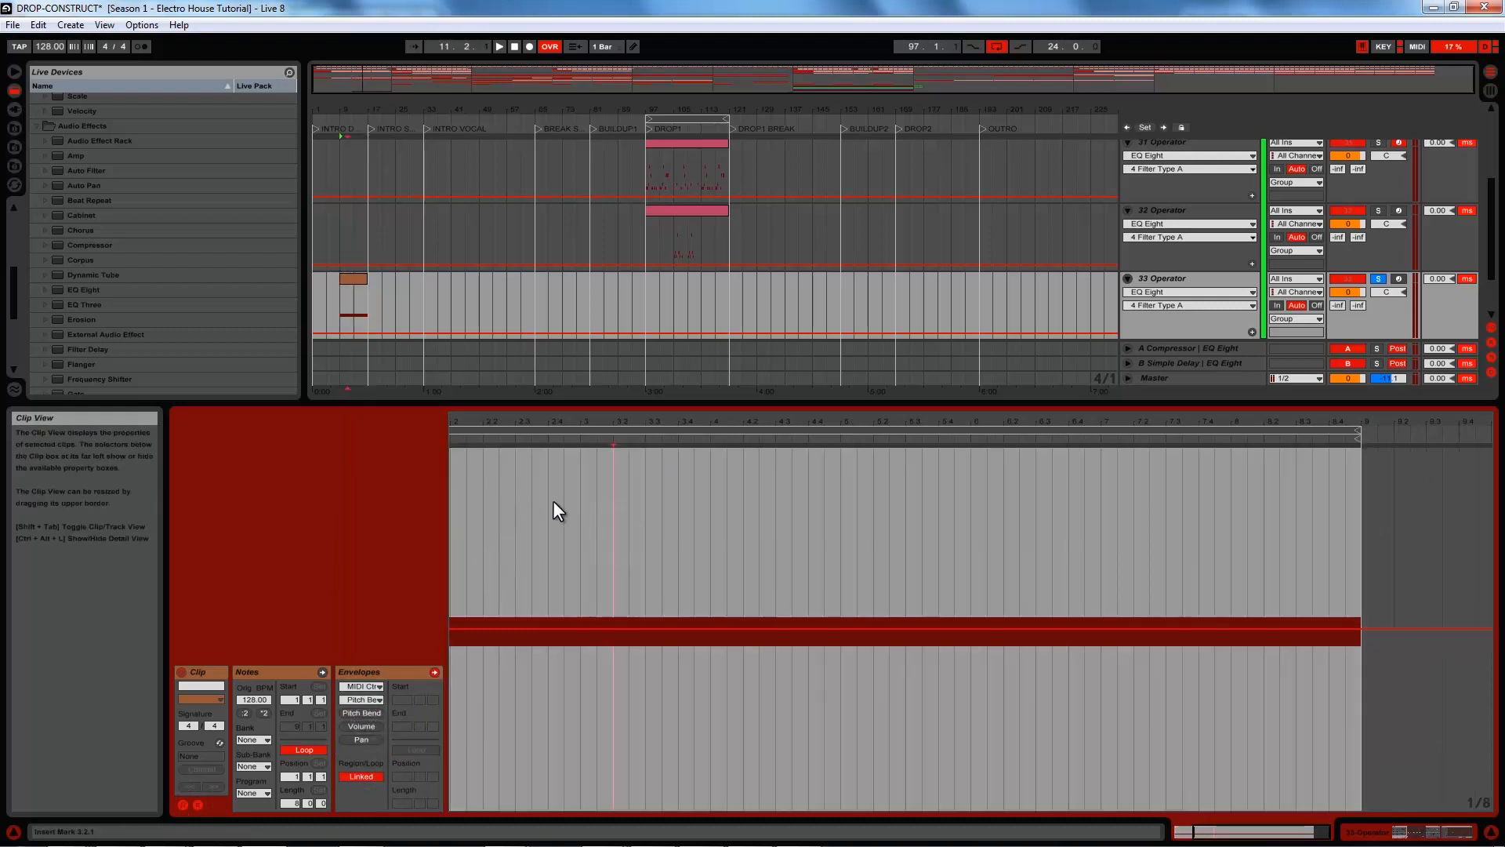
left_click(581, 483)
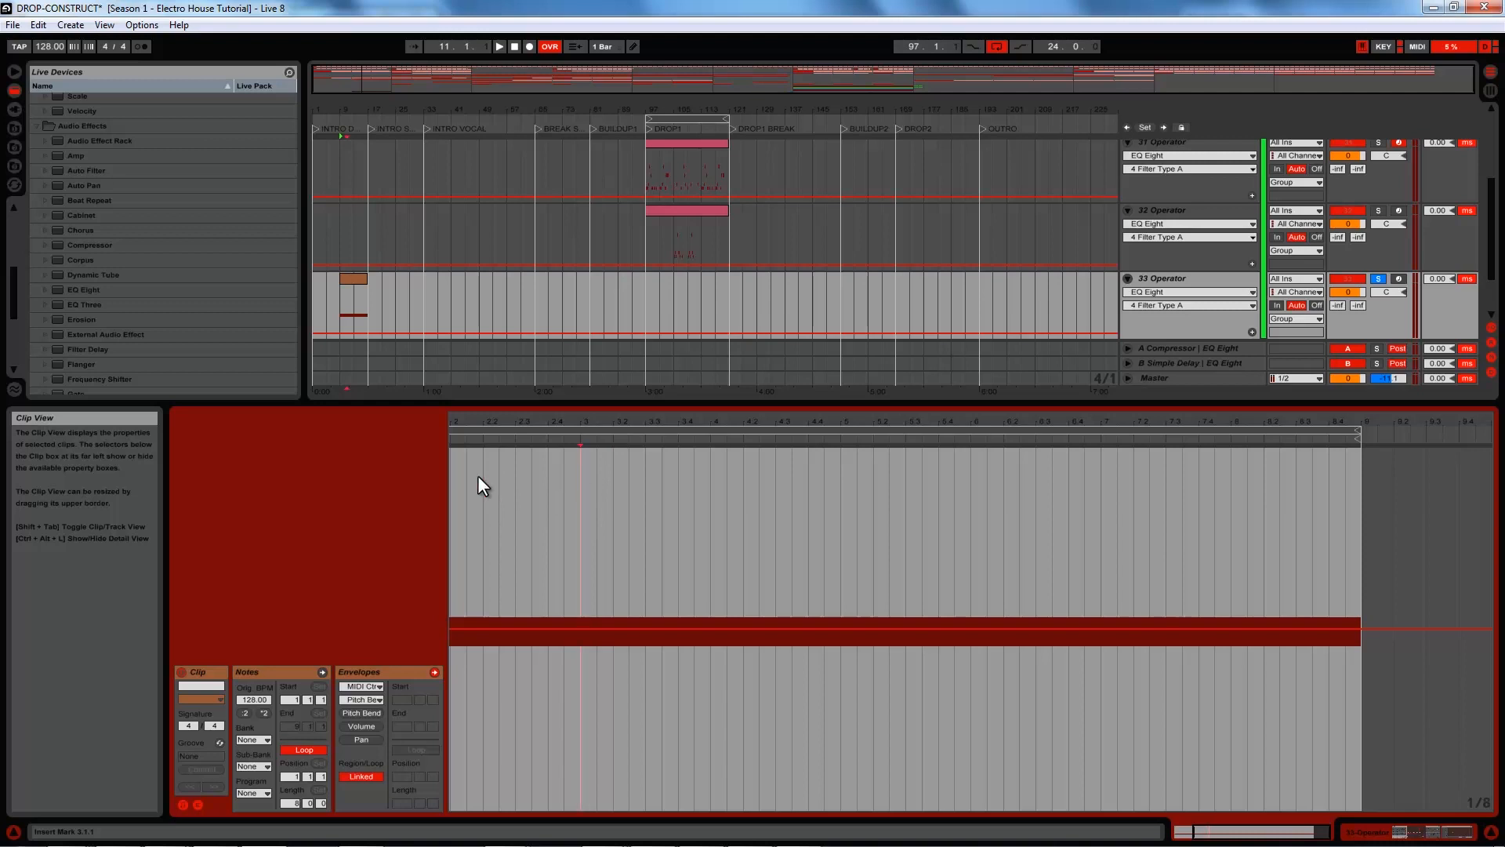
left_click_drag(453, 478, 1359, 507)
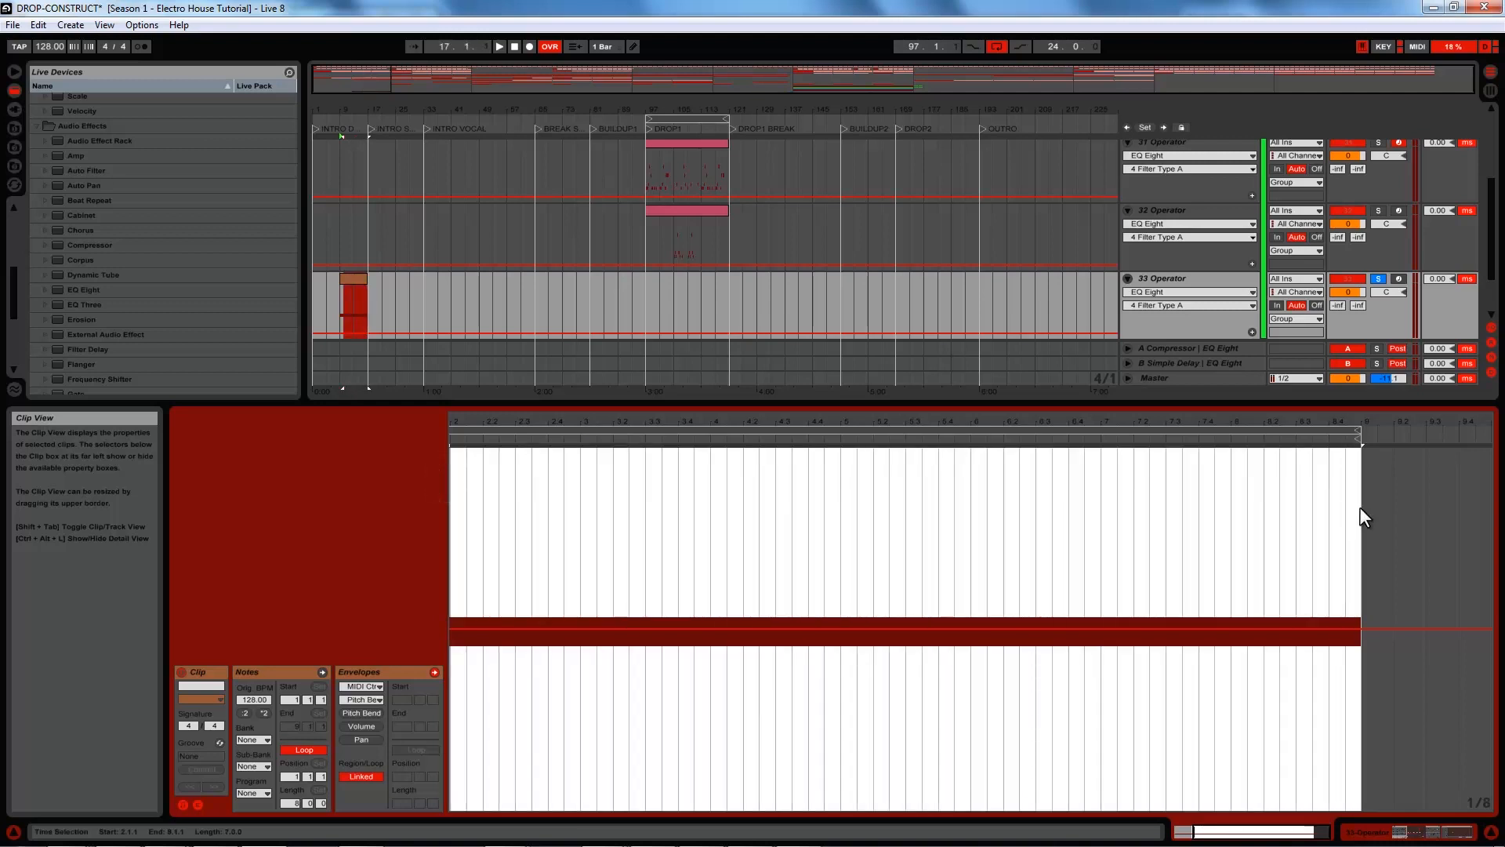
left_click_drag(1325, 628, 1324, 627)
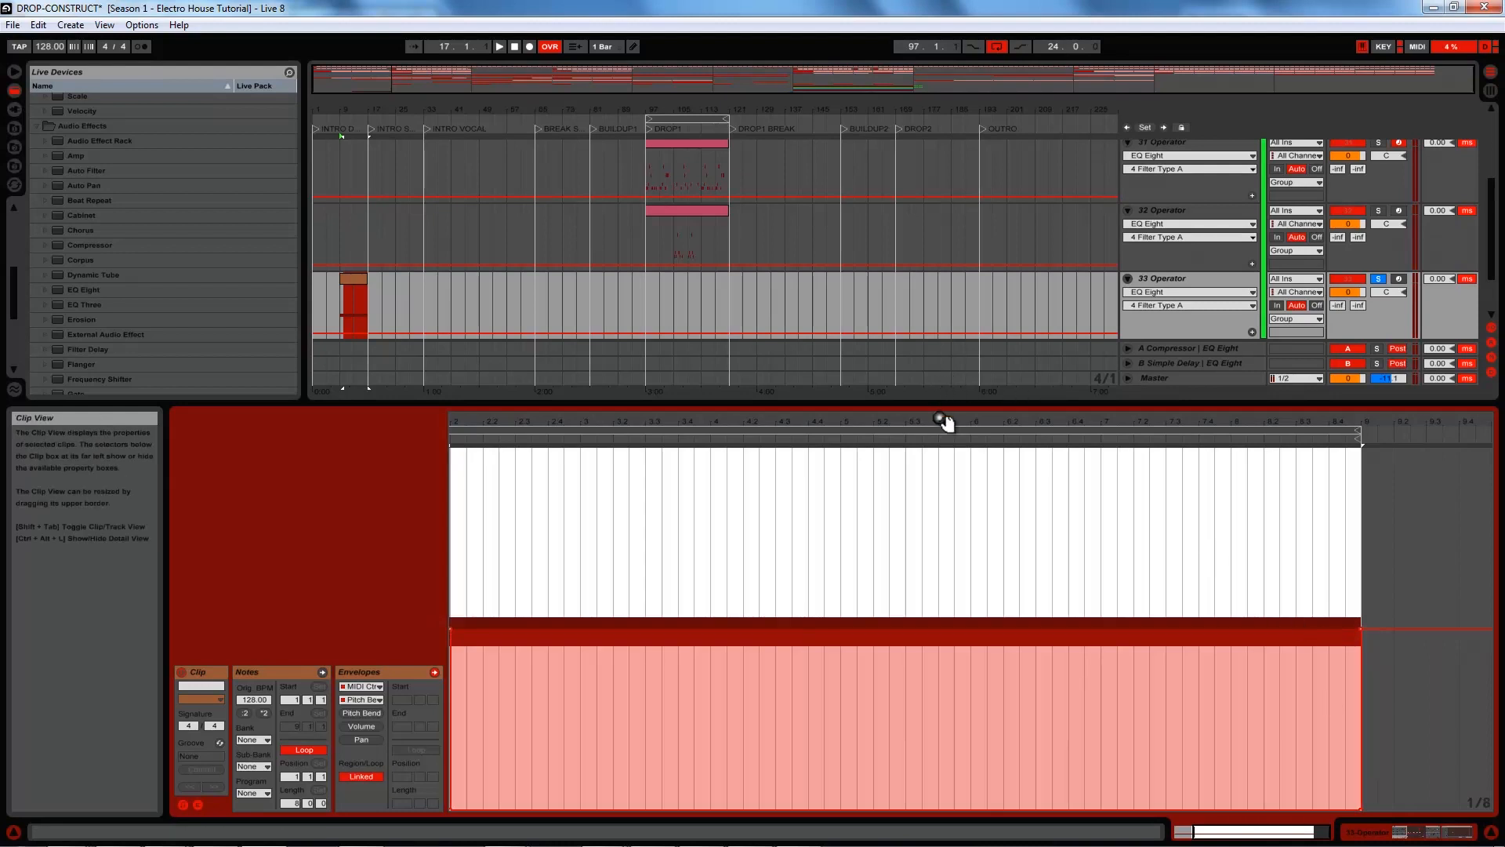
left_click_drag(942, 421, 1001, 416)
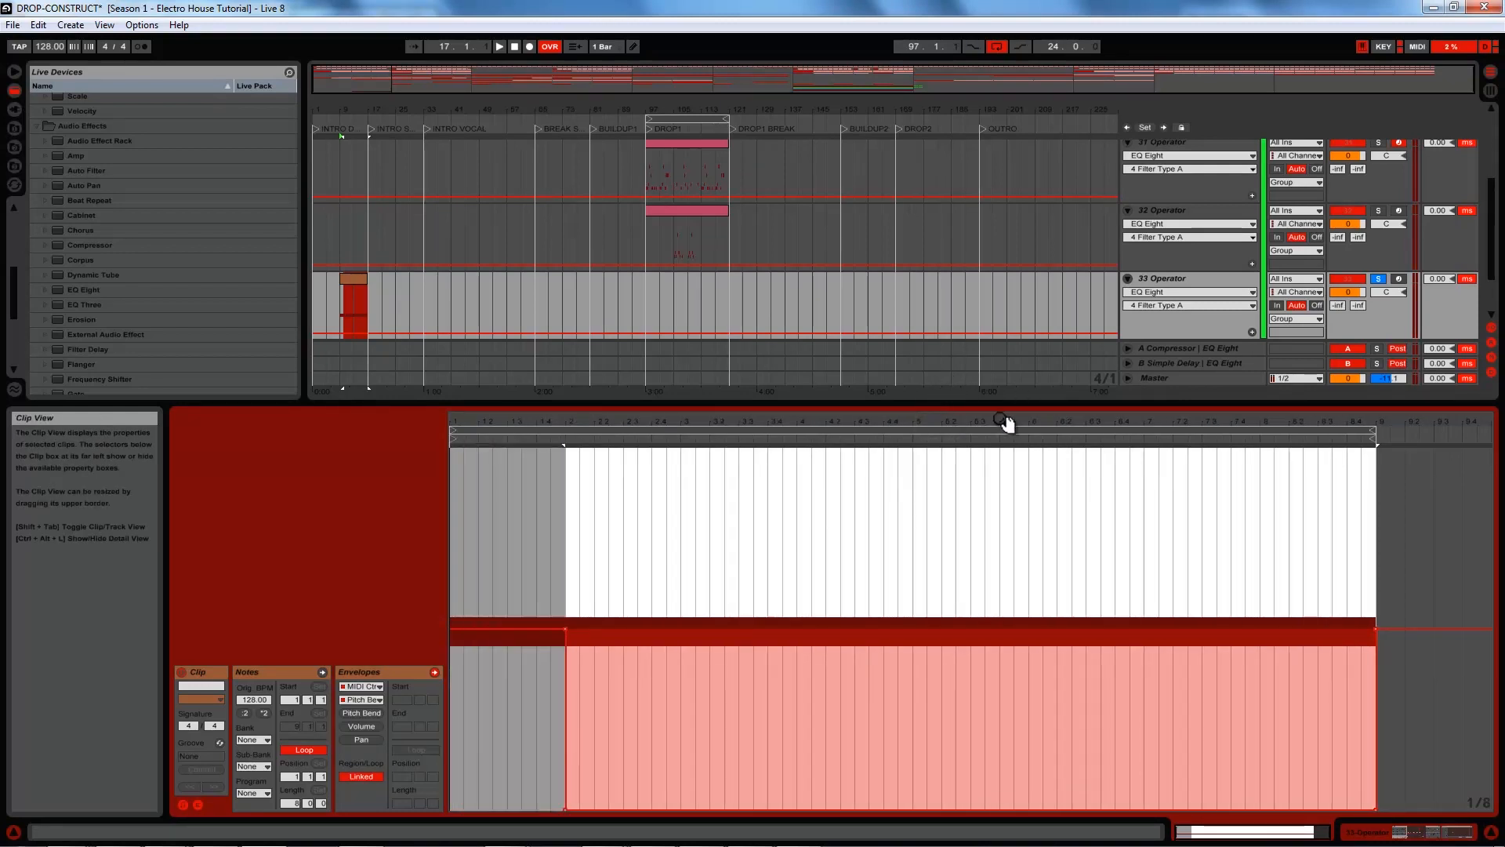
Extend the Pitch Bend envelope over all eight bars as a straight ramp from centre down to the minimum
left_click(453, 503)
left_click_drag(456, 503, 1364, 548)
left_click_drag(1283, 629, 1038, 775)
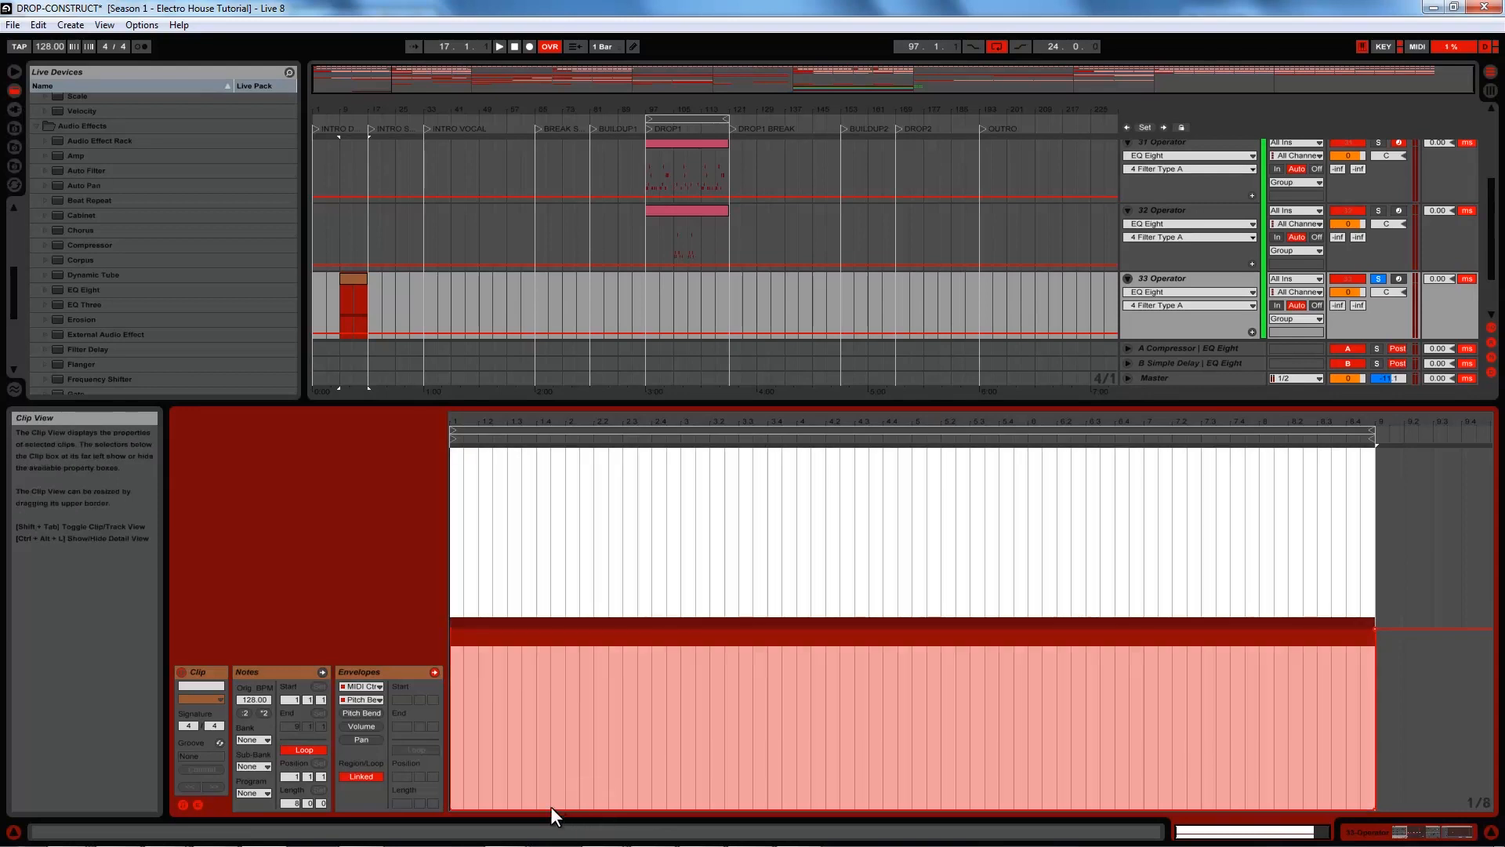
left_click(451, 808)
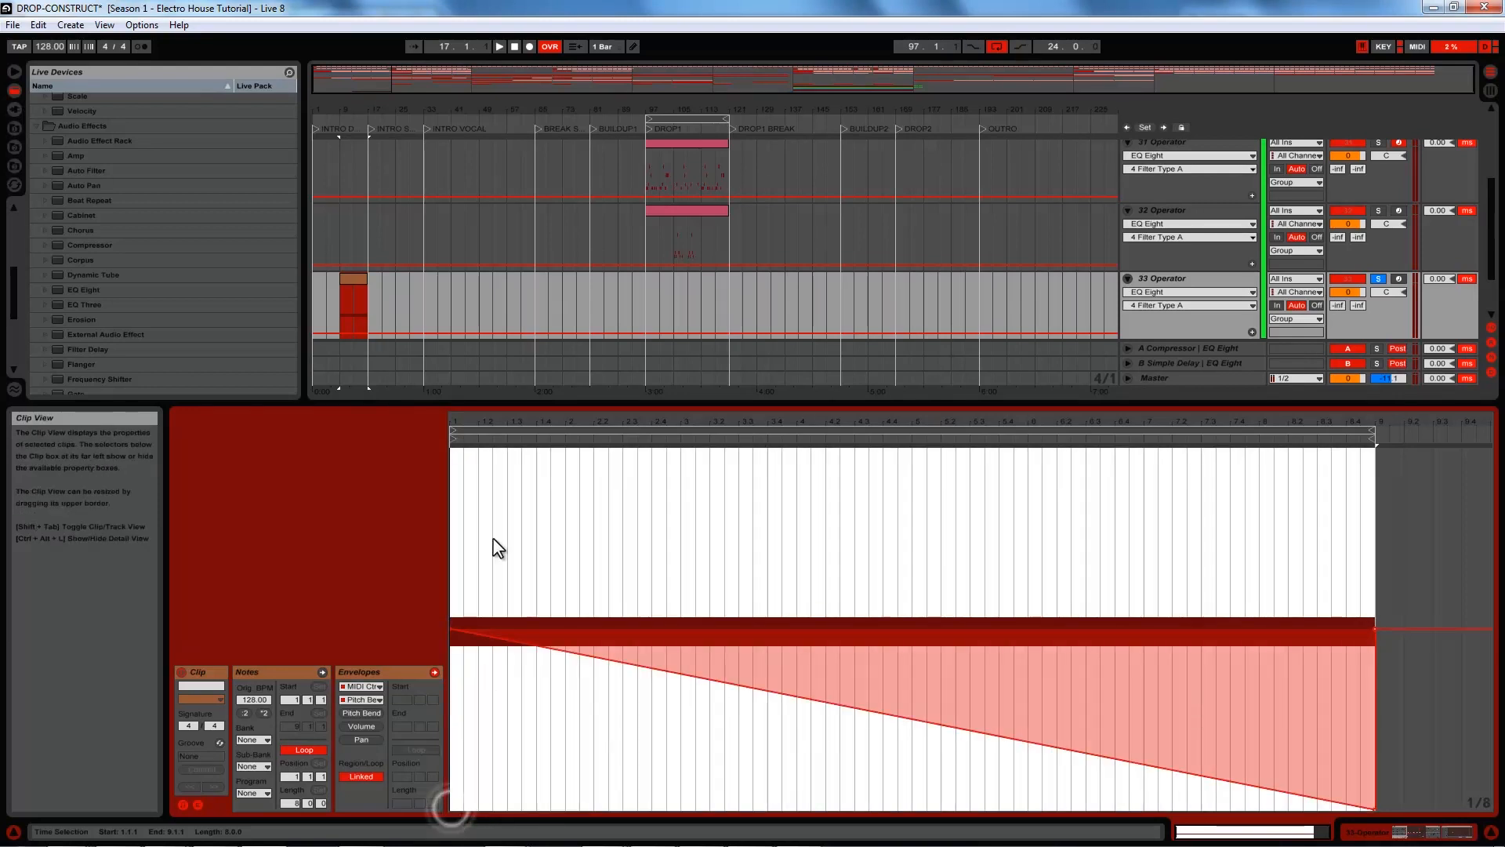
Play the pitch drop from bar 9 and select the PB Range setting in Operator's global parameters
left_click(338, 303)
key("space")
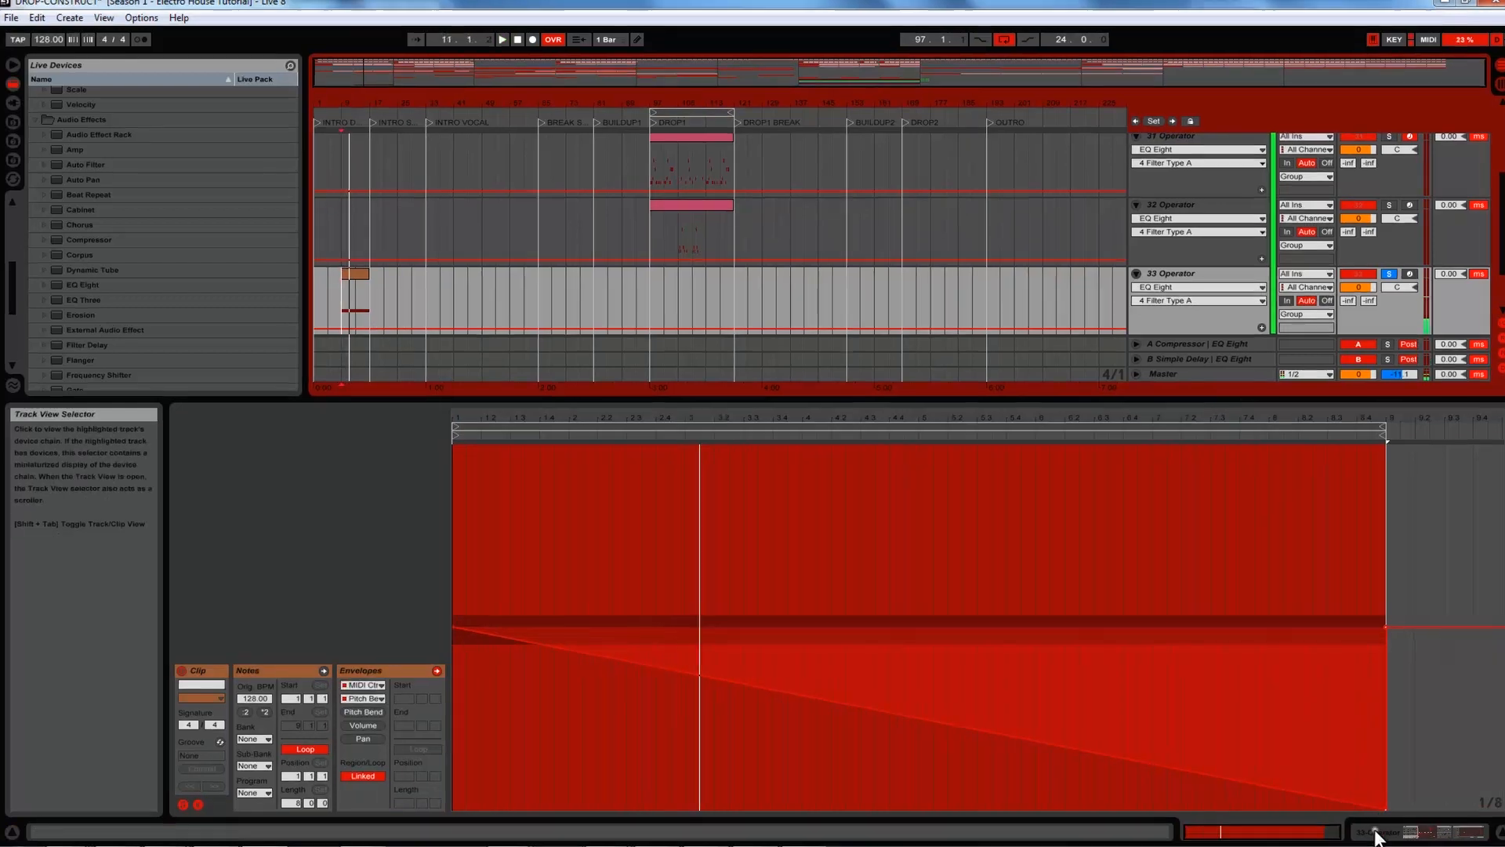
left_click(1375, 837)
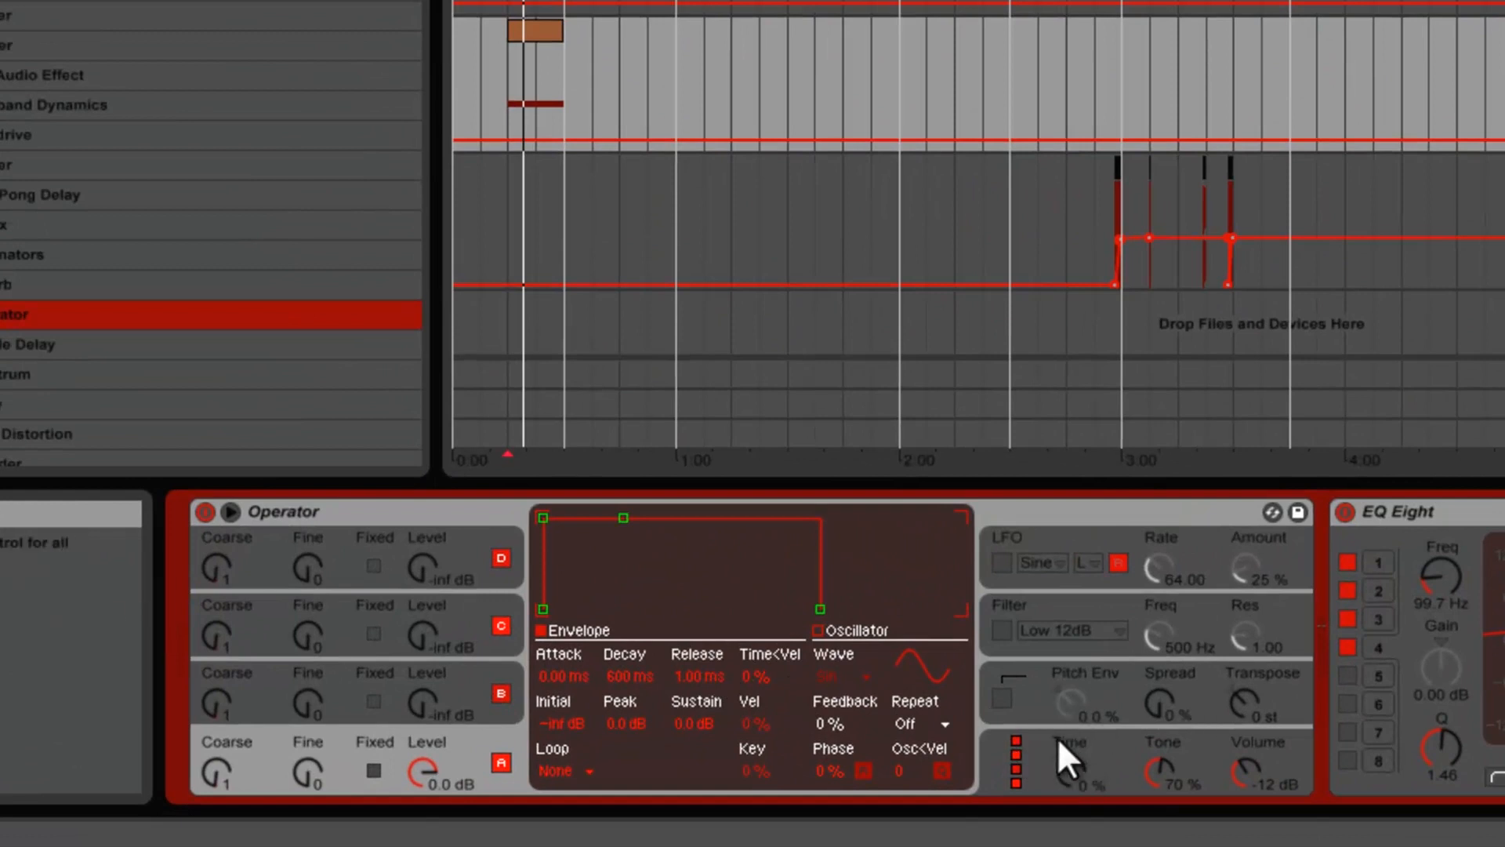
left_click(1054, 737)
left_click(907, 680)
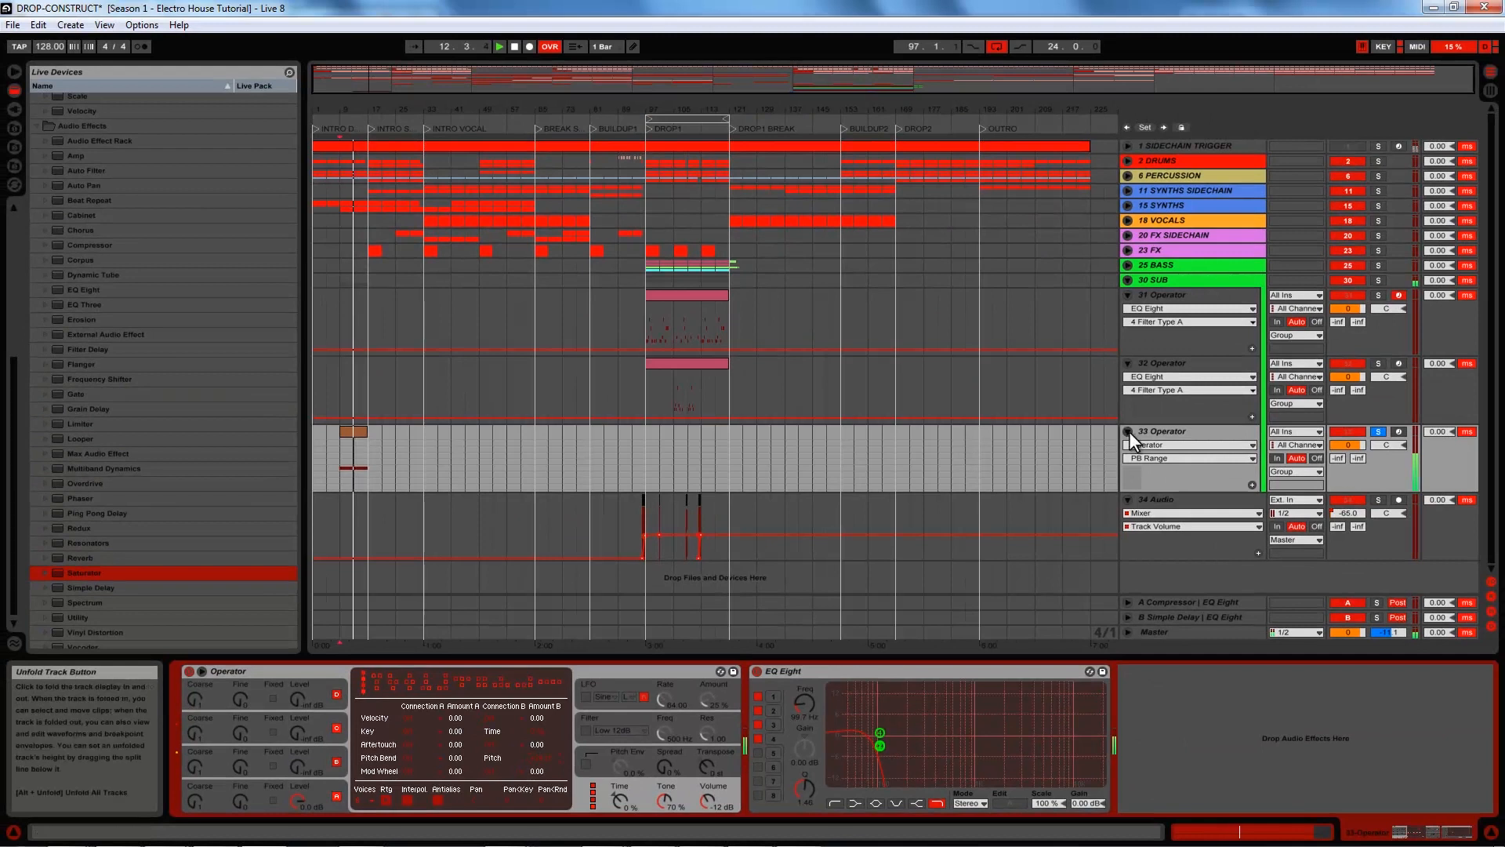
key("space")
Bend the clip's Pitch Bend ramp into a steep-to-shallow falling curve with four added breakpoints, and audition it
double_click(351, 434)
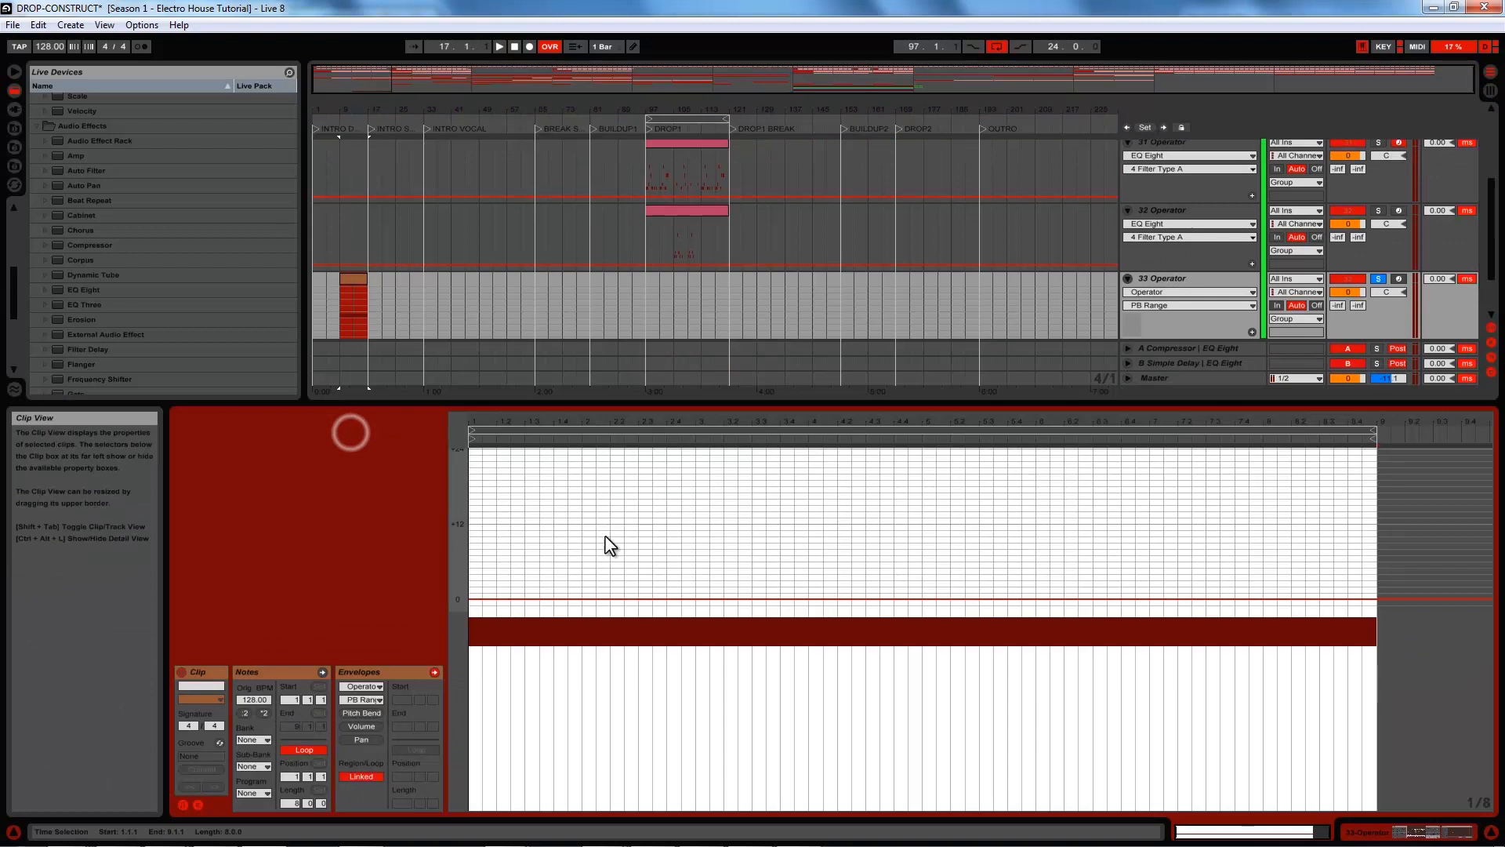
left_click(354, 711)
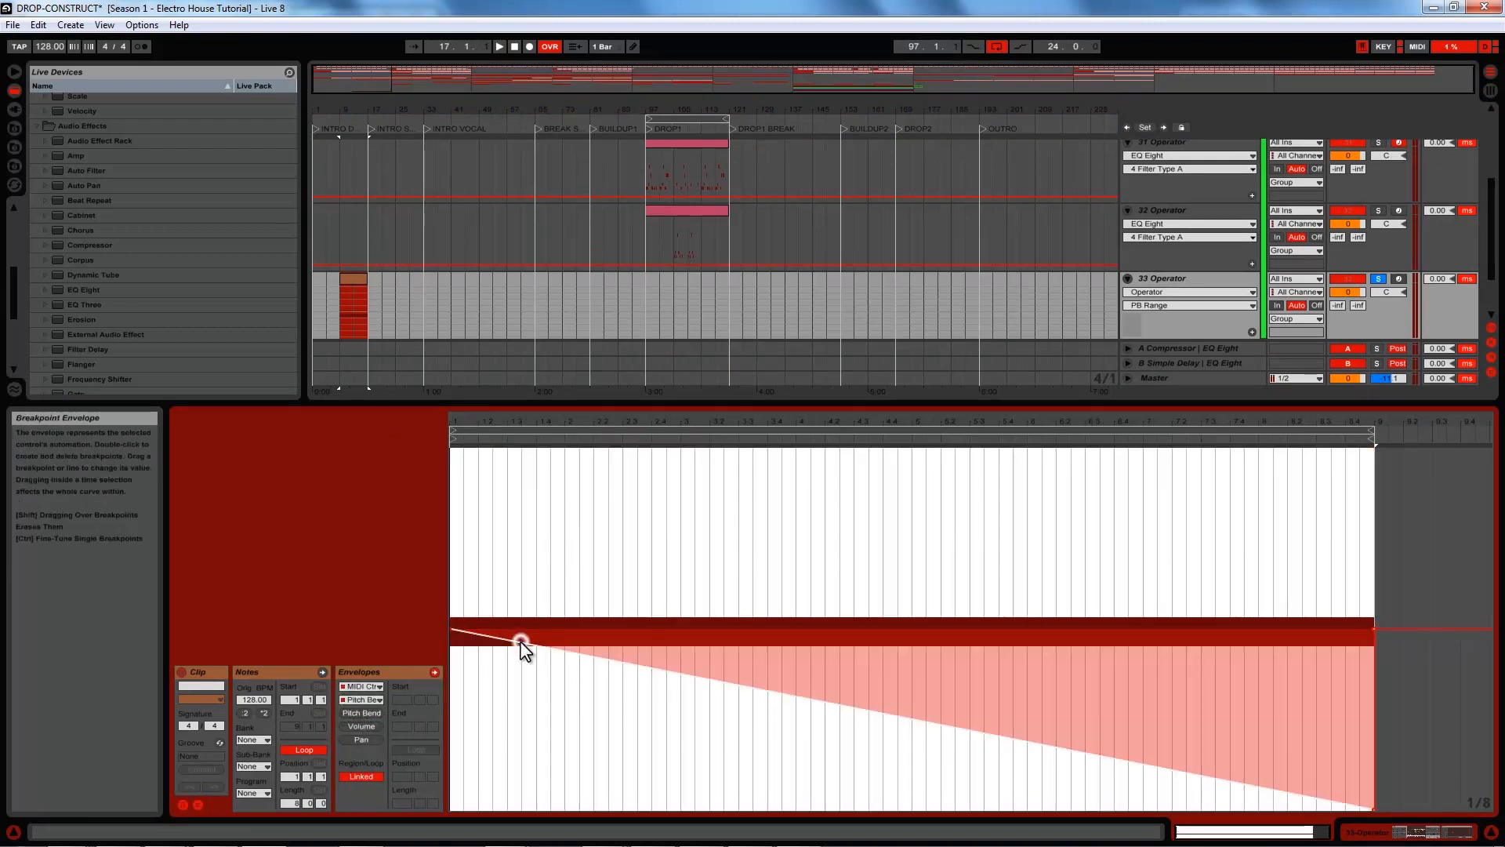
left_click(521, 643)
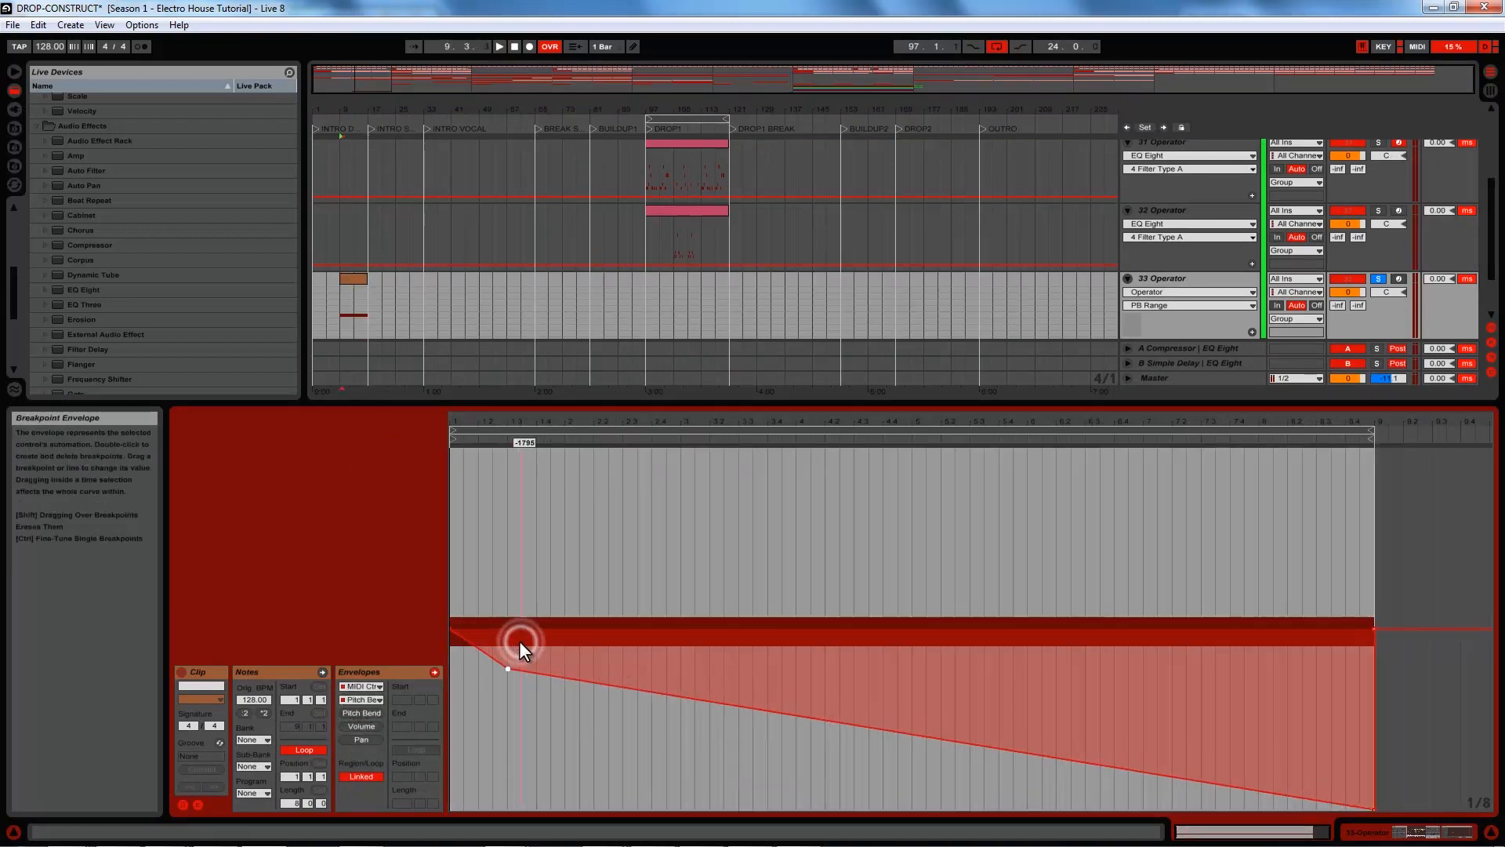
left_click(589, 680)
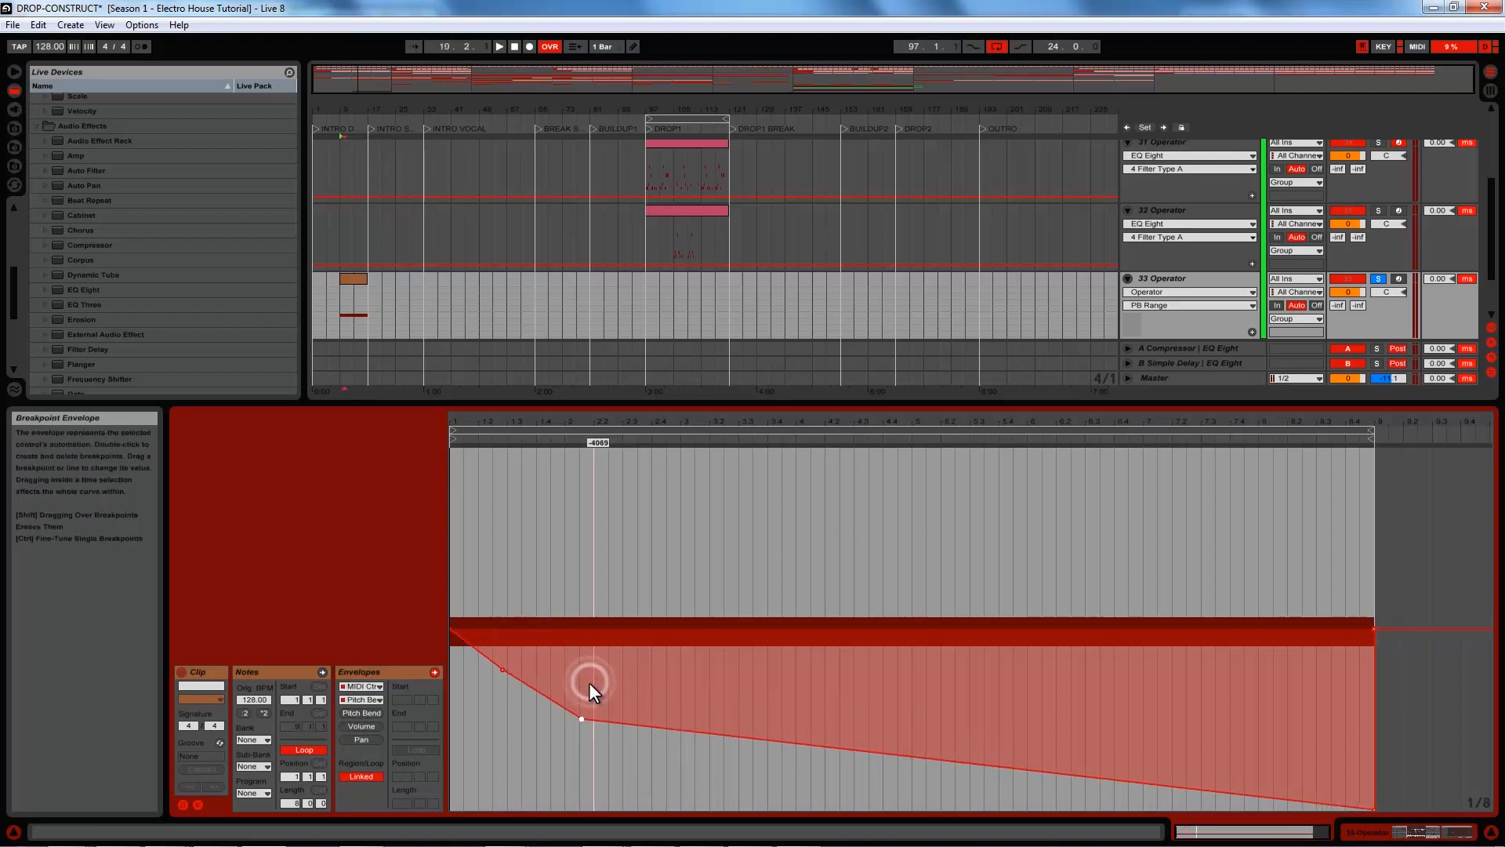
left_click(690, 718)
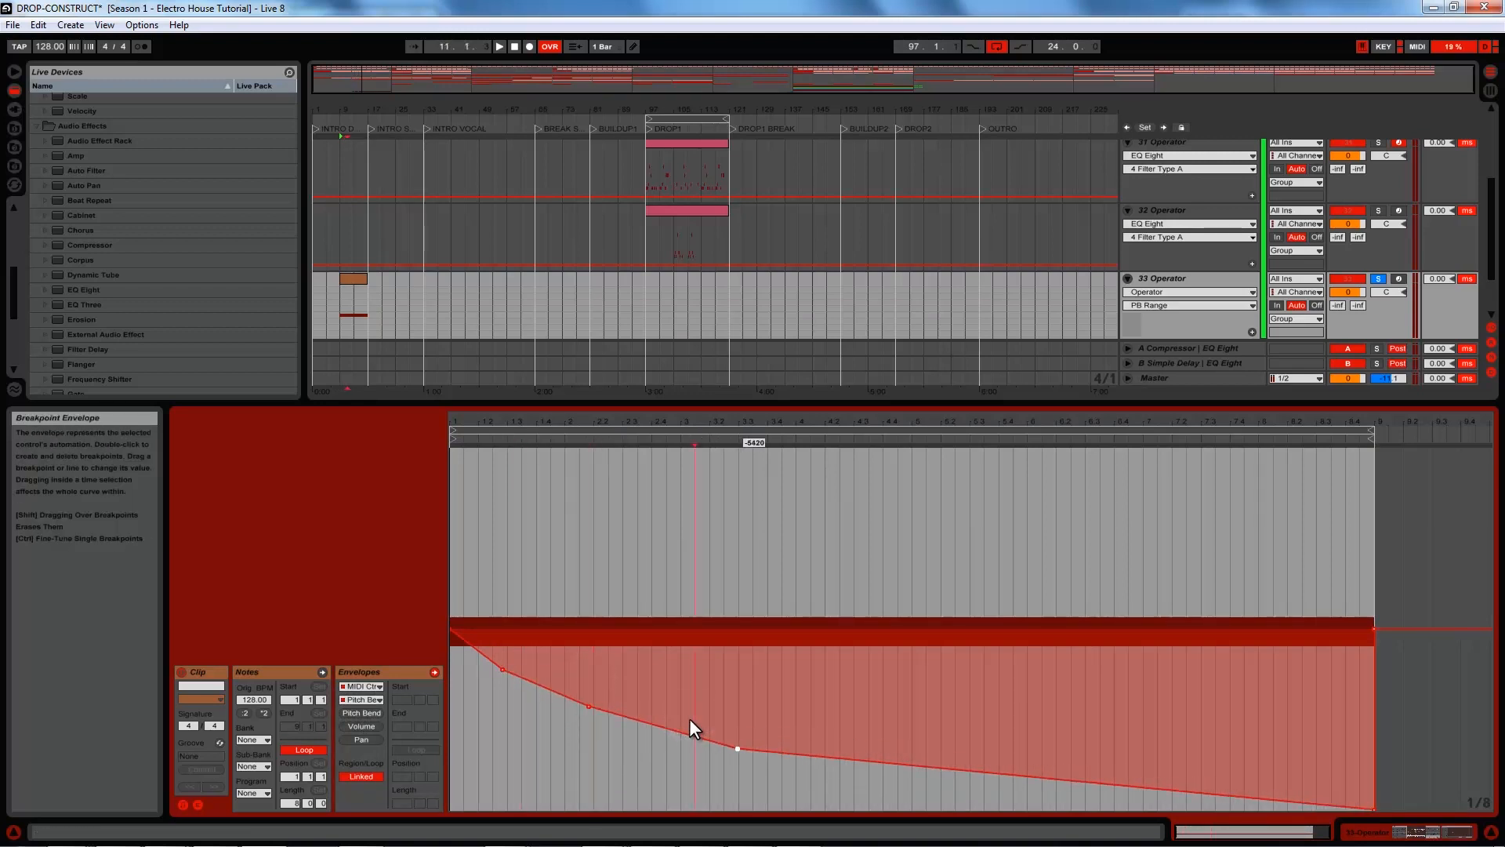
key("space")
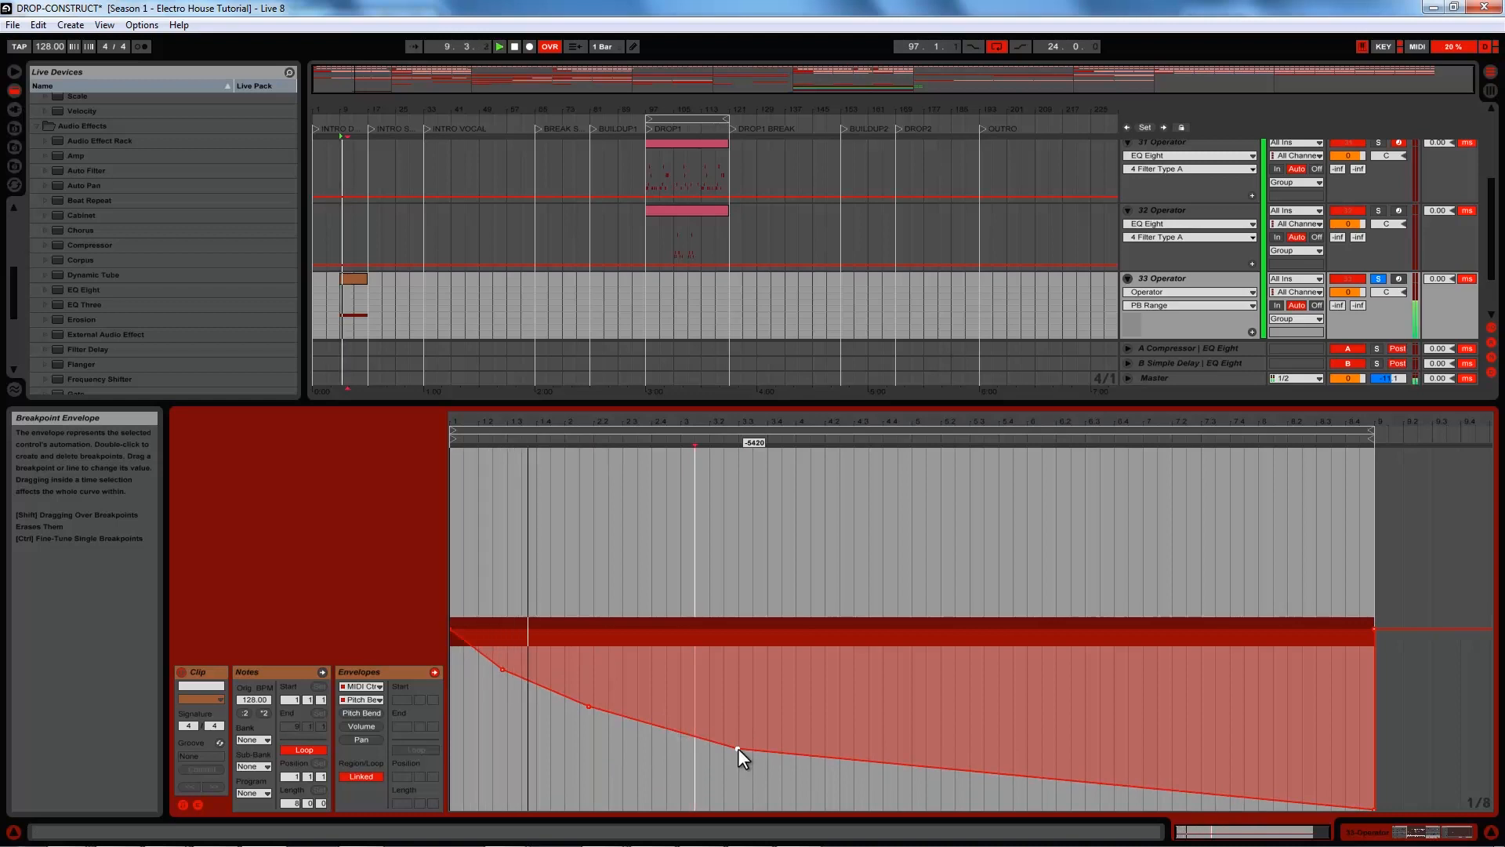
left_click(907, 766)
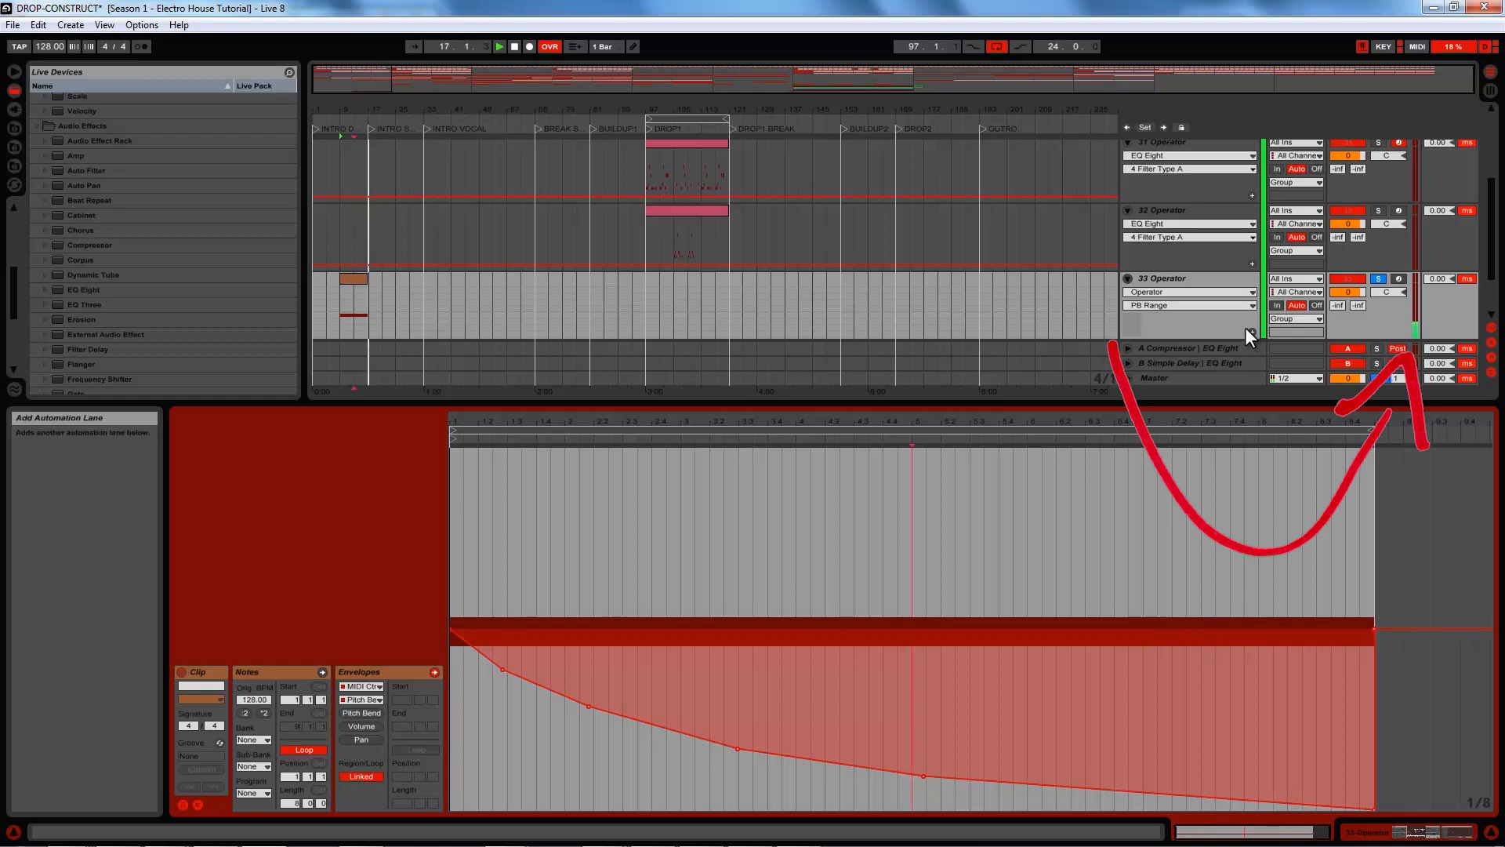
left_click(514, 46)
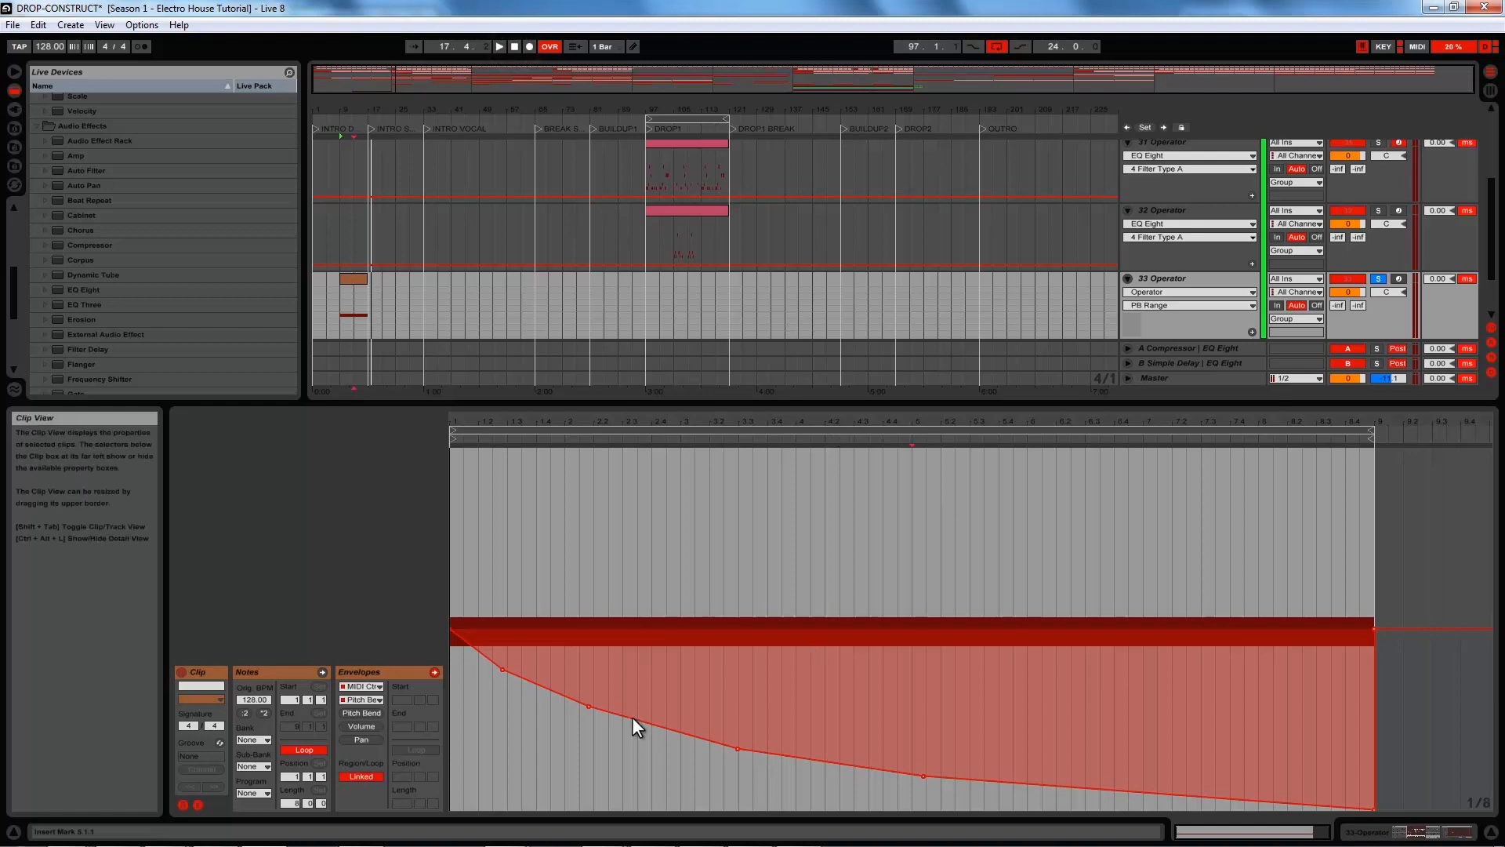
Draw a straight Track Volume fade in the clip envelope from maximum at the start to minimum at the end
left_click(363, 723)
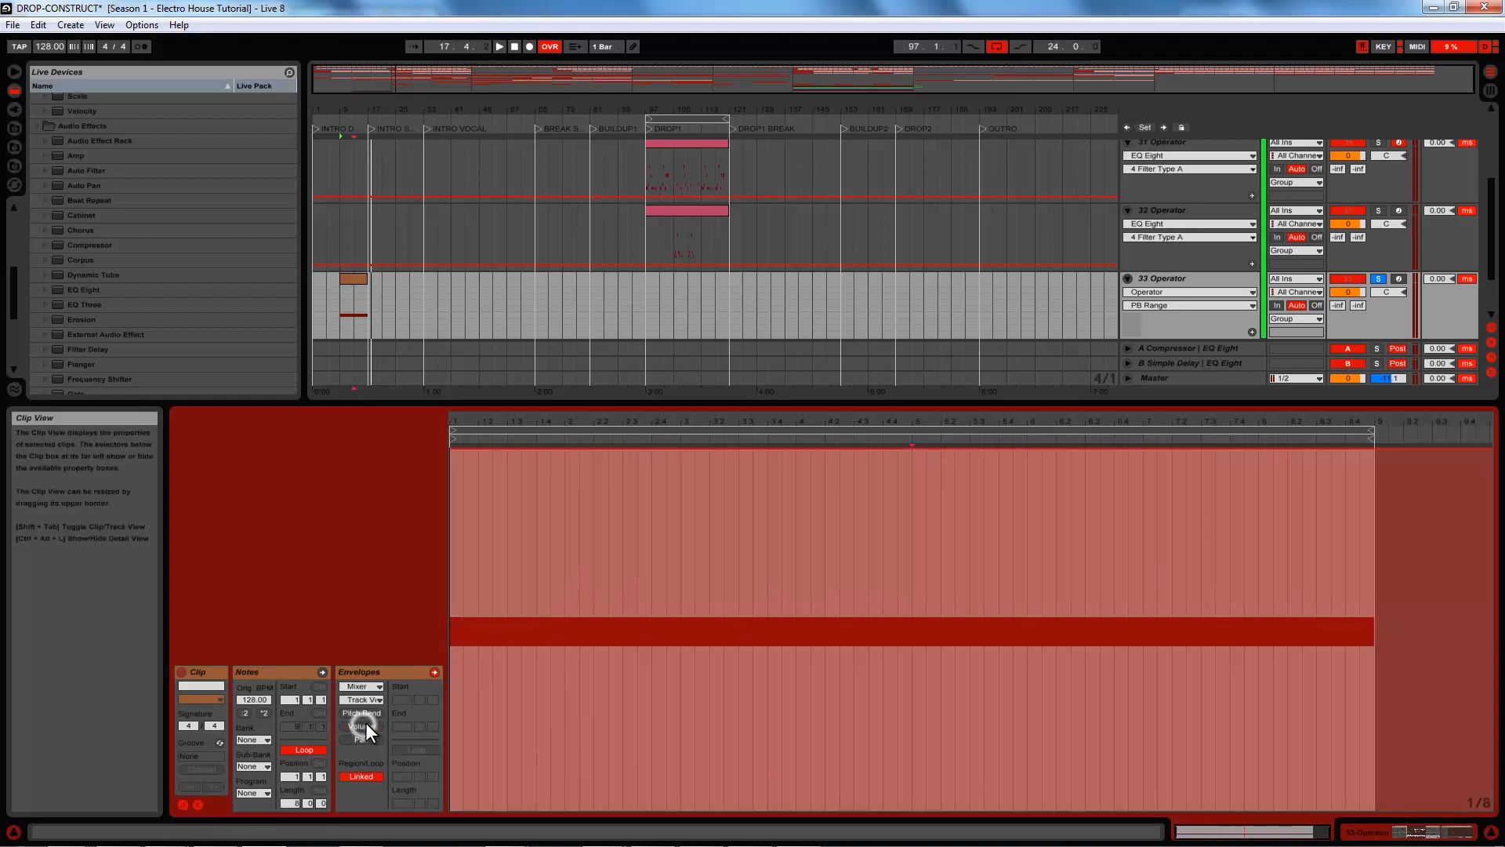
left_click(453, 495)
left_click_drag(453, 496, 1369, 534)
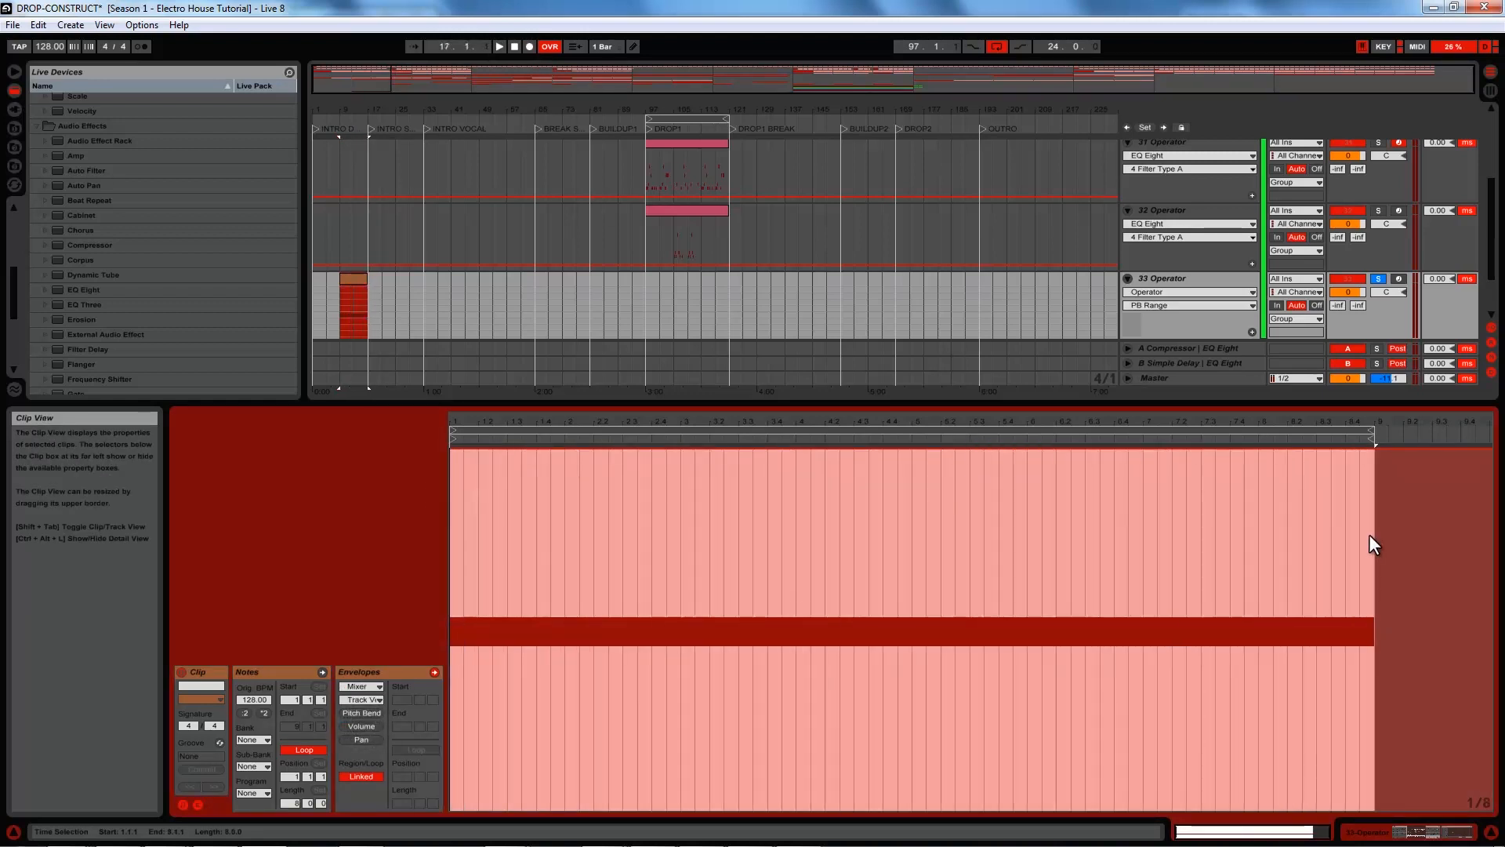
left_click(1183, 451)
left_click_drag(1184, 450, 1138, 795)
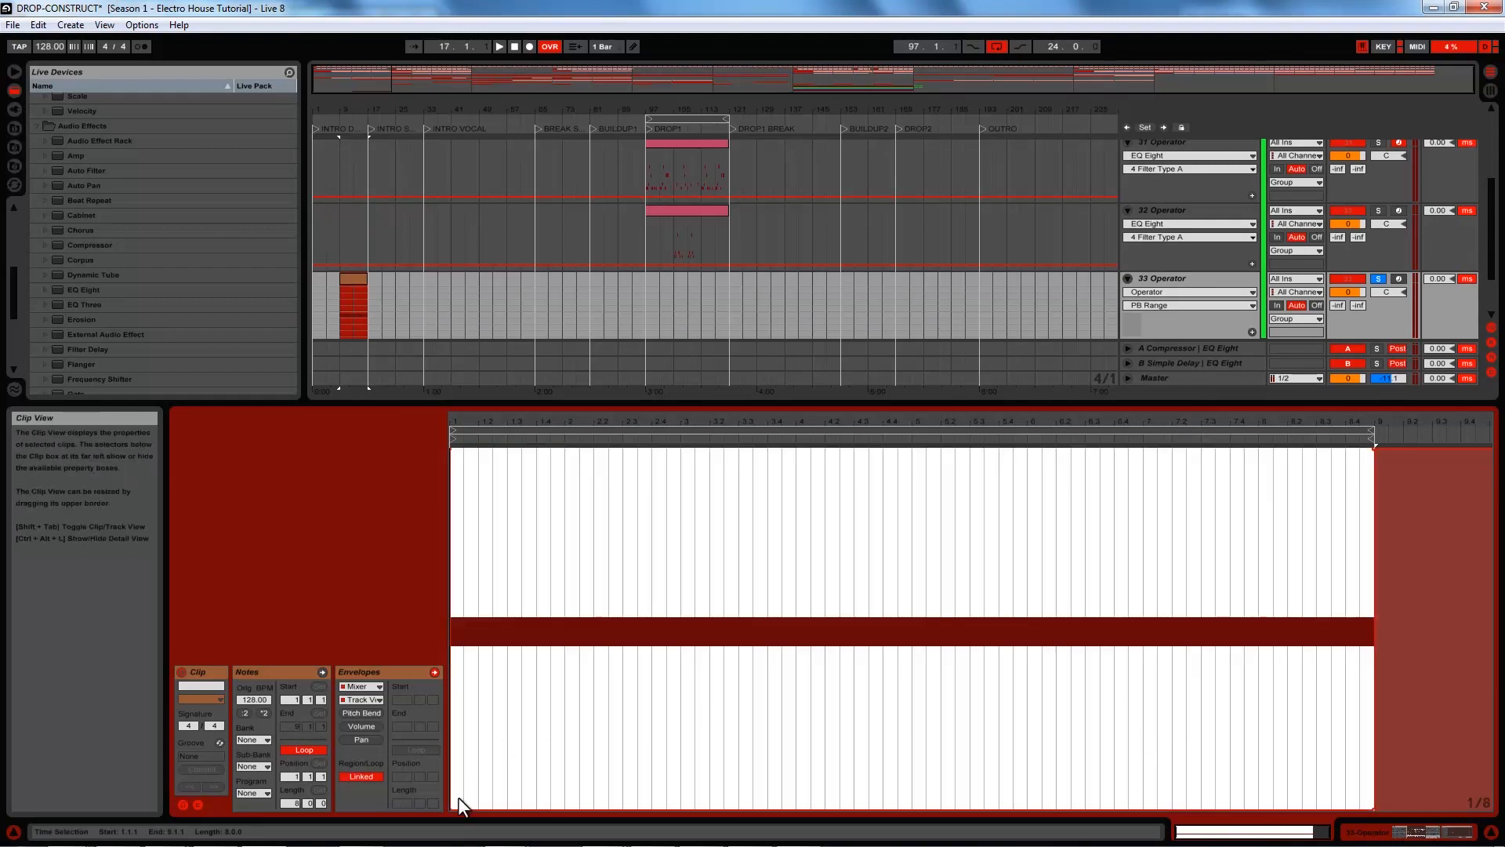
left_click_drag(450, 808, 452, 448)
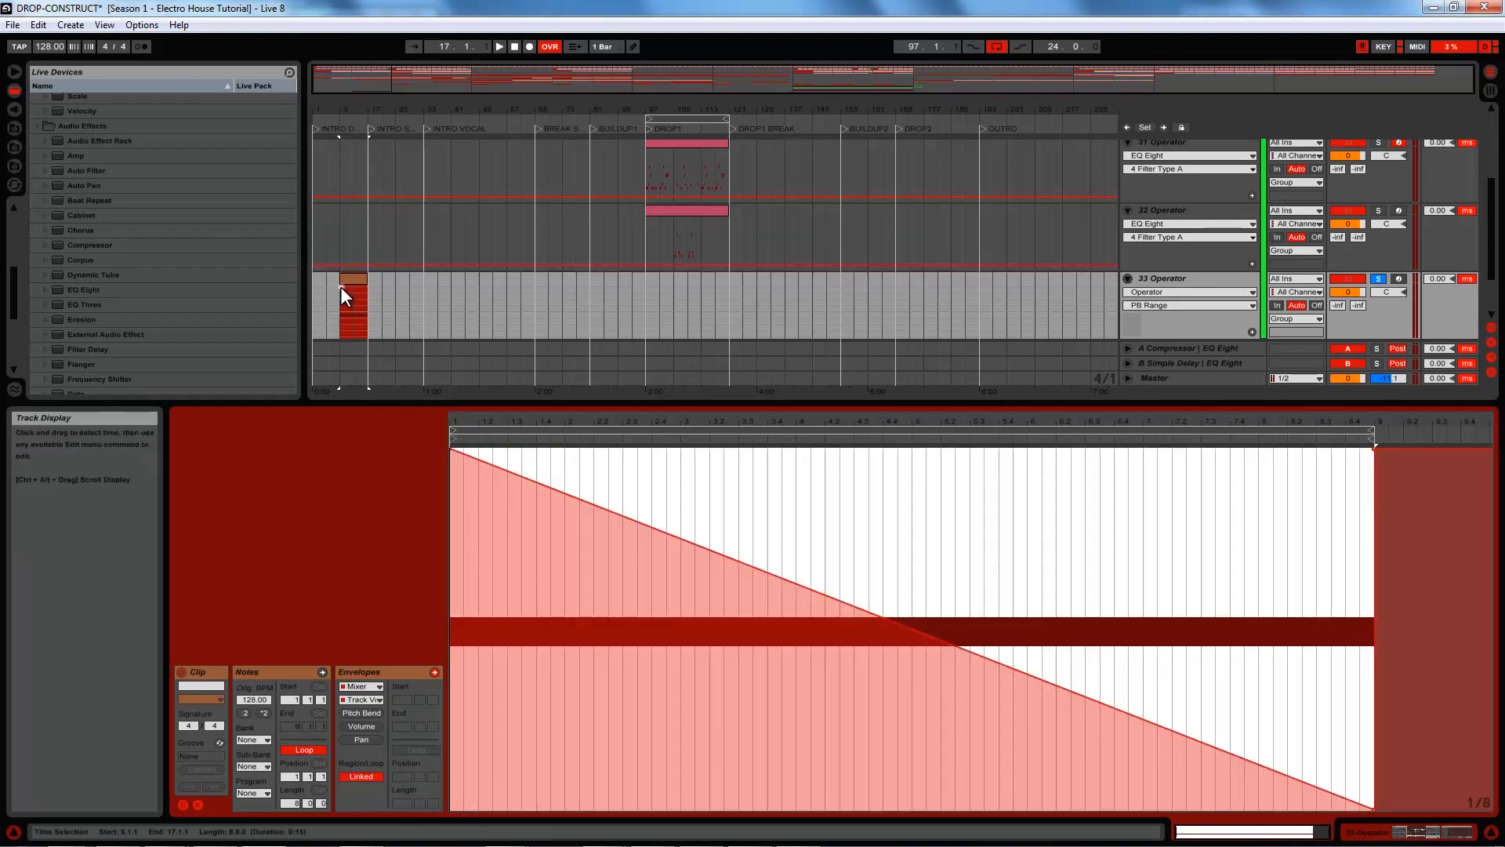
Audition the fade from bar 9 and hold the volume envelope at 100 % until a breakpoint at clip bar 5
left_click(340, 285)
key("space")
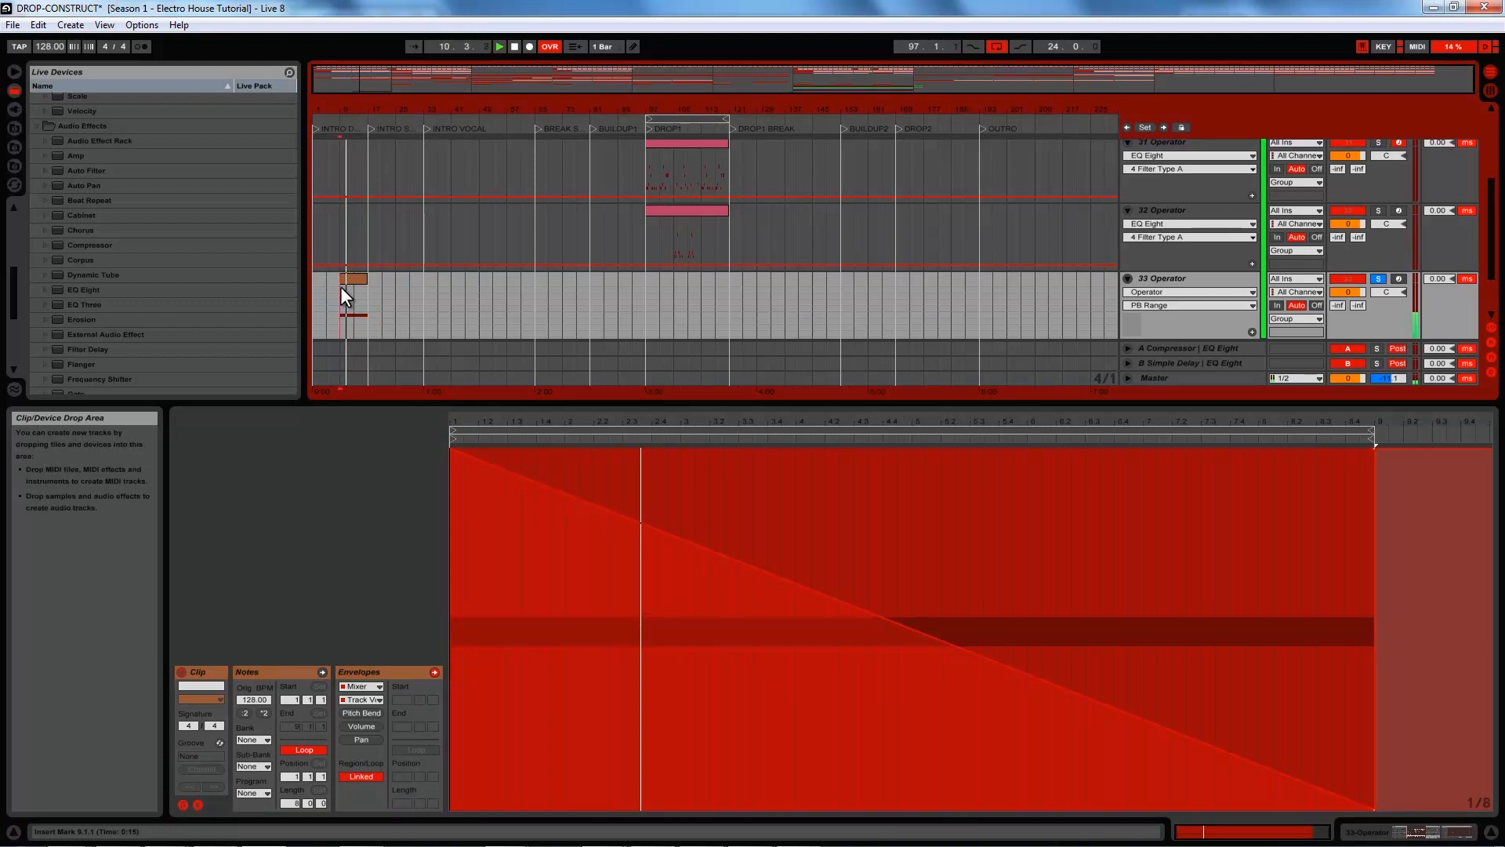
left_click(914, 629)
double_click(914, 629)
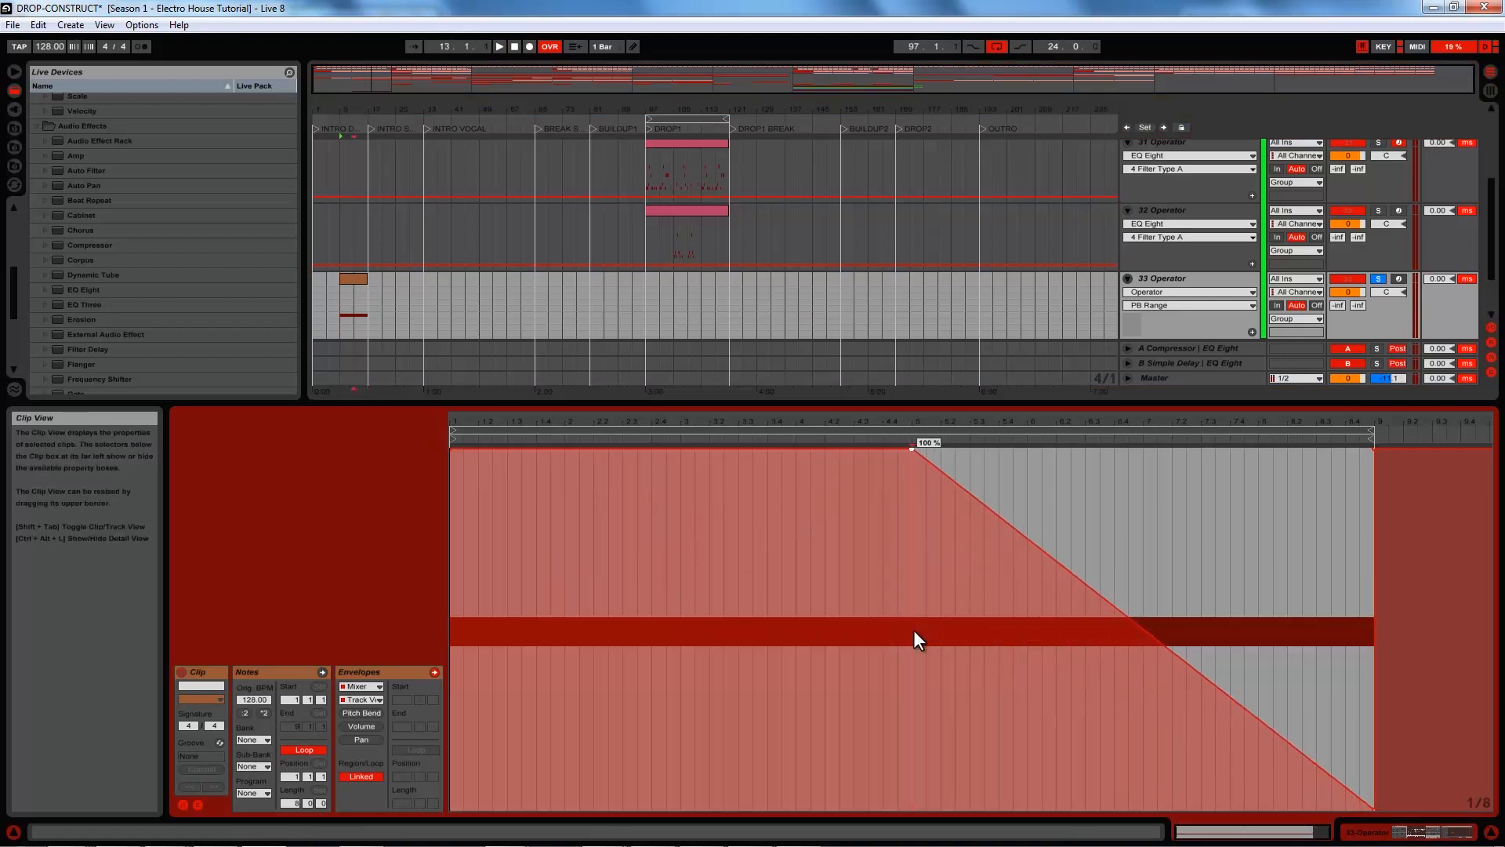
Shorten the clip to four bars and redraw its volume fade from 100 % at clip bar 3 to minimum at bar 5
key("space")
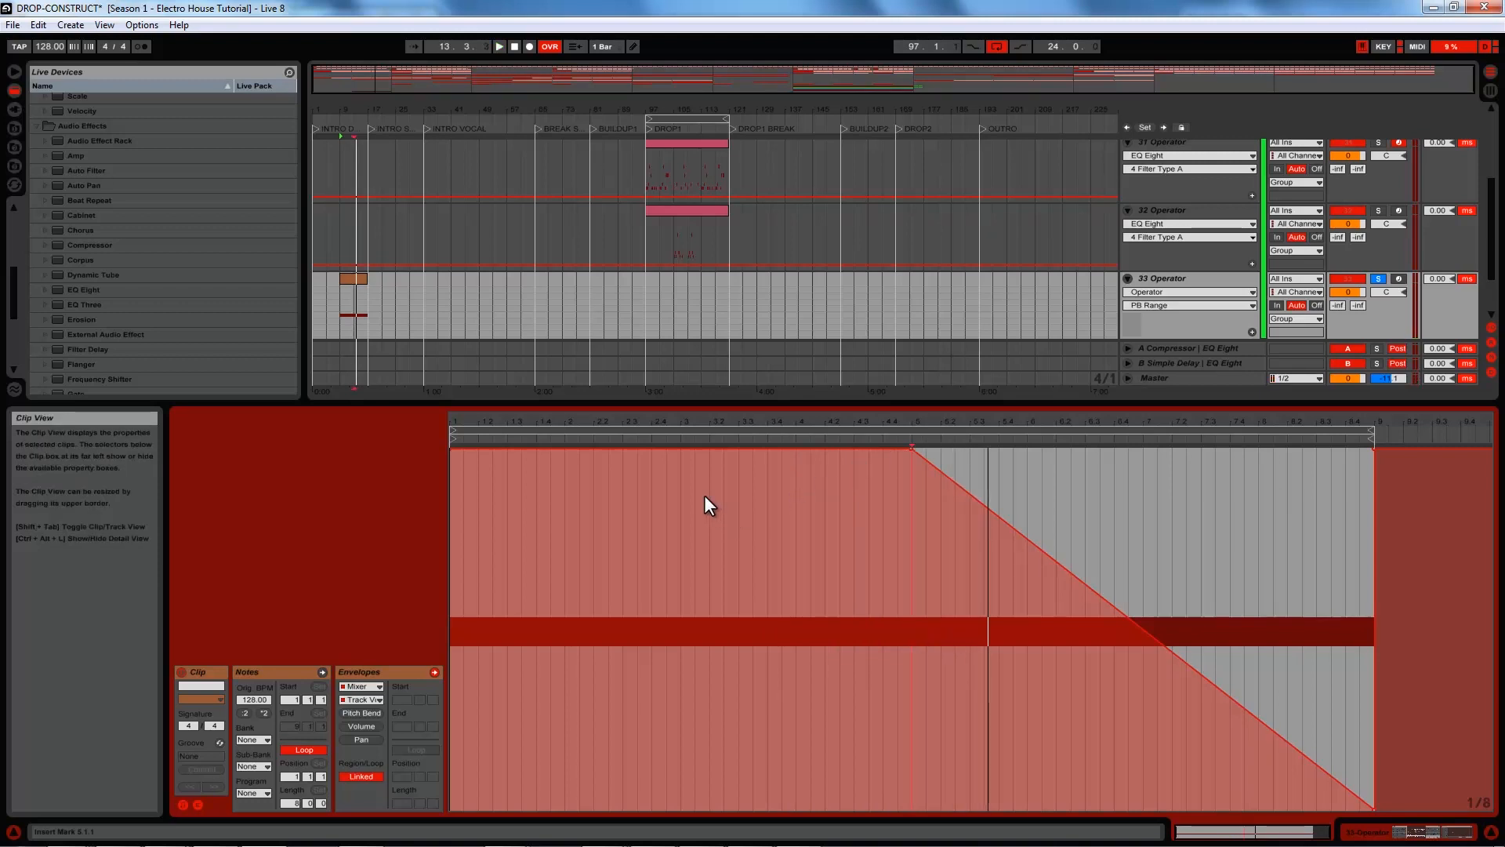
left_click(356, 279)
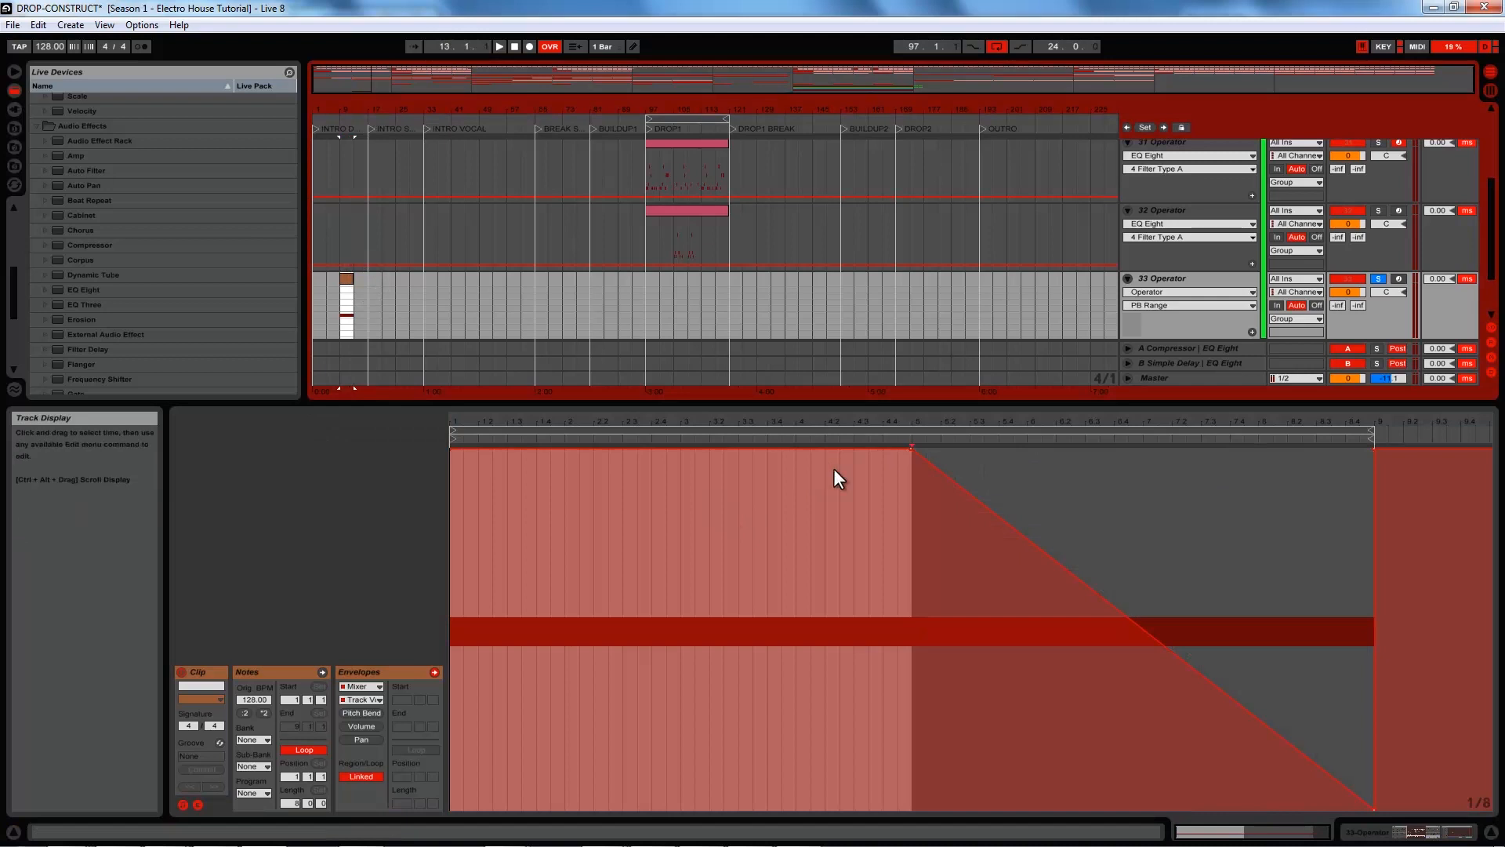
left_click_drag(680, 472, 713, 807)
left_click(679, 807)
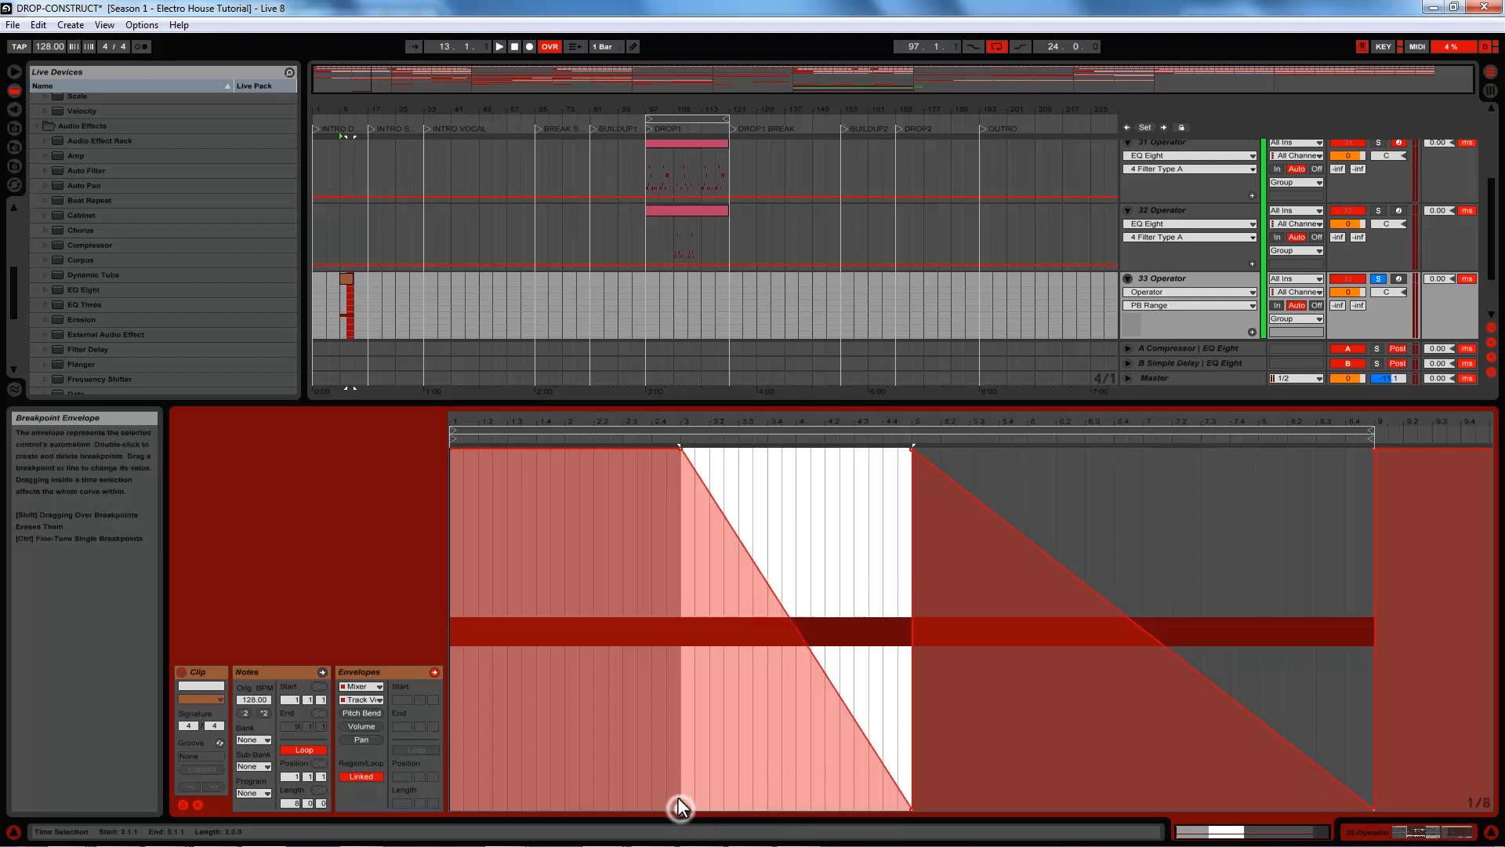
Play the shortened drop from bar 9 and turn off solo on the 33 Operator track
left_click(337, 297)
key("space")
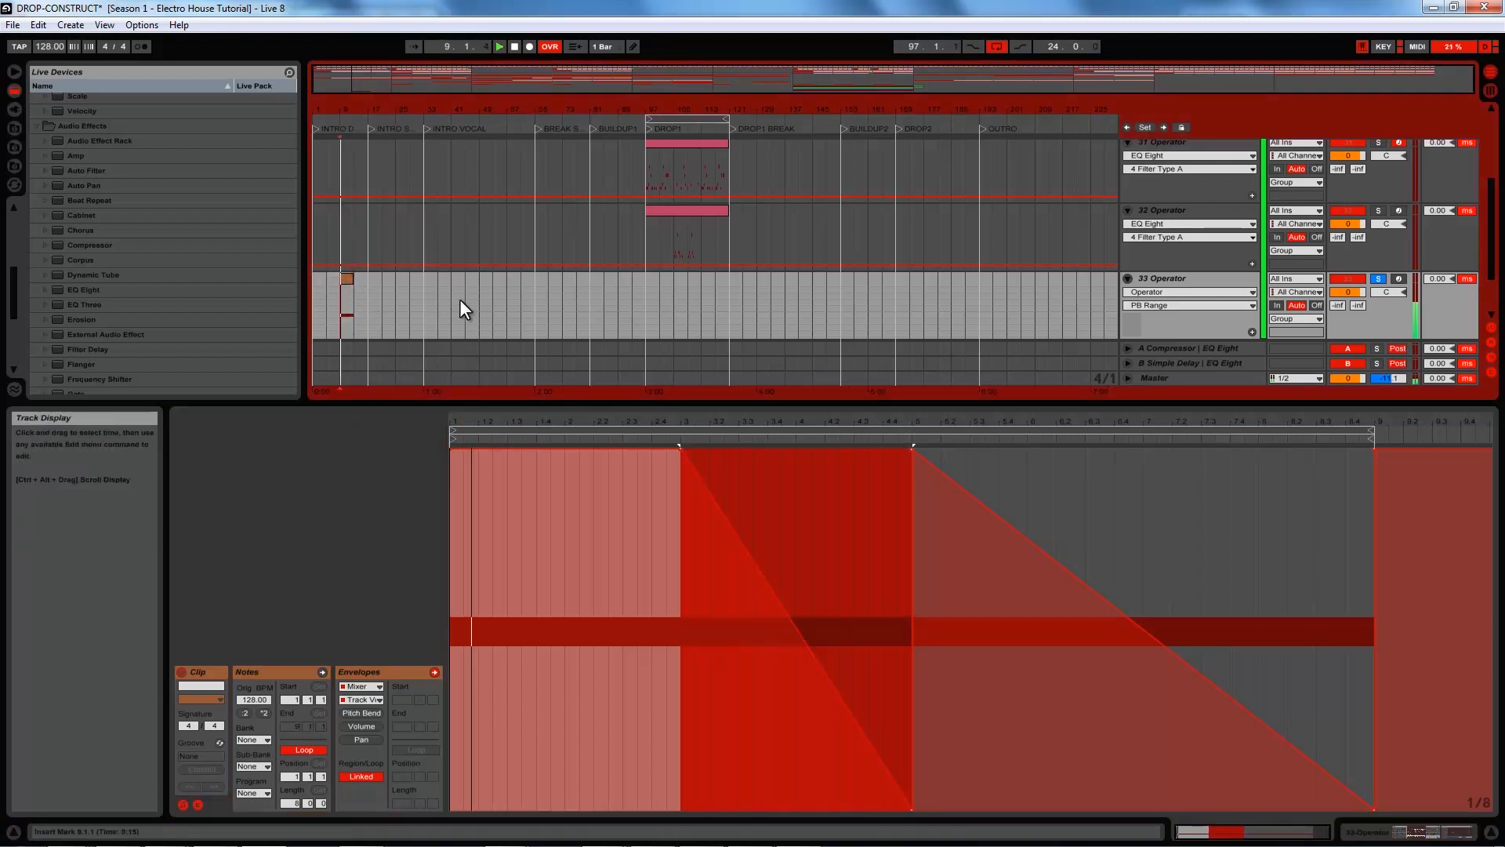
left_click(1378, 279)
Play the full mix from bar 1 and lower the sub's Track Volume automation across the clip to about -12.2 dB
left_click(315, 292)
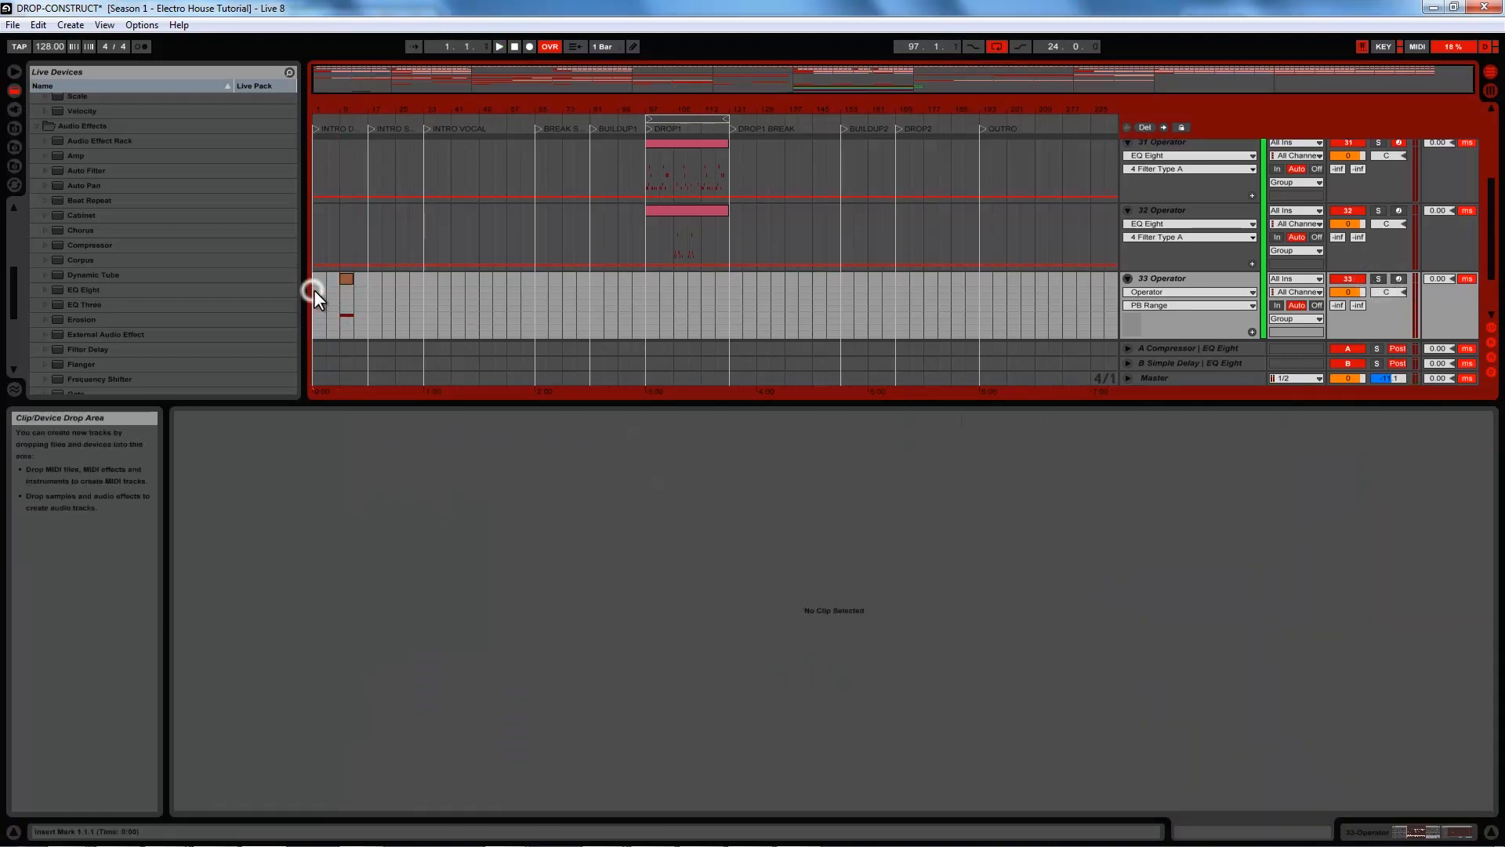
key("space")
left_click(1350, 292)
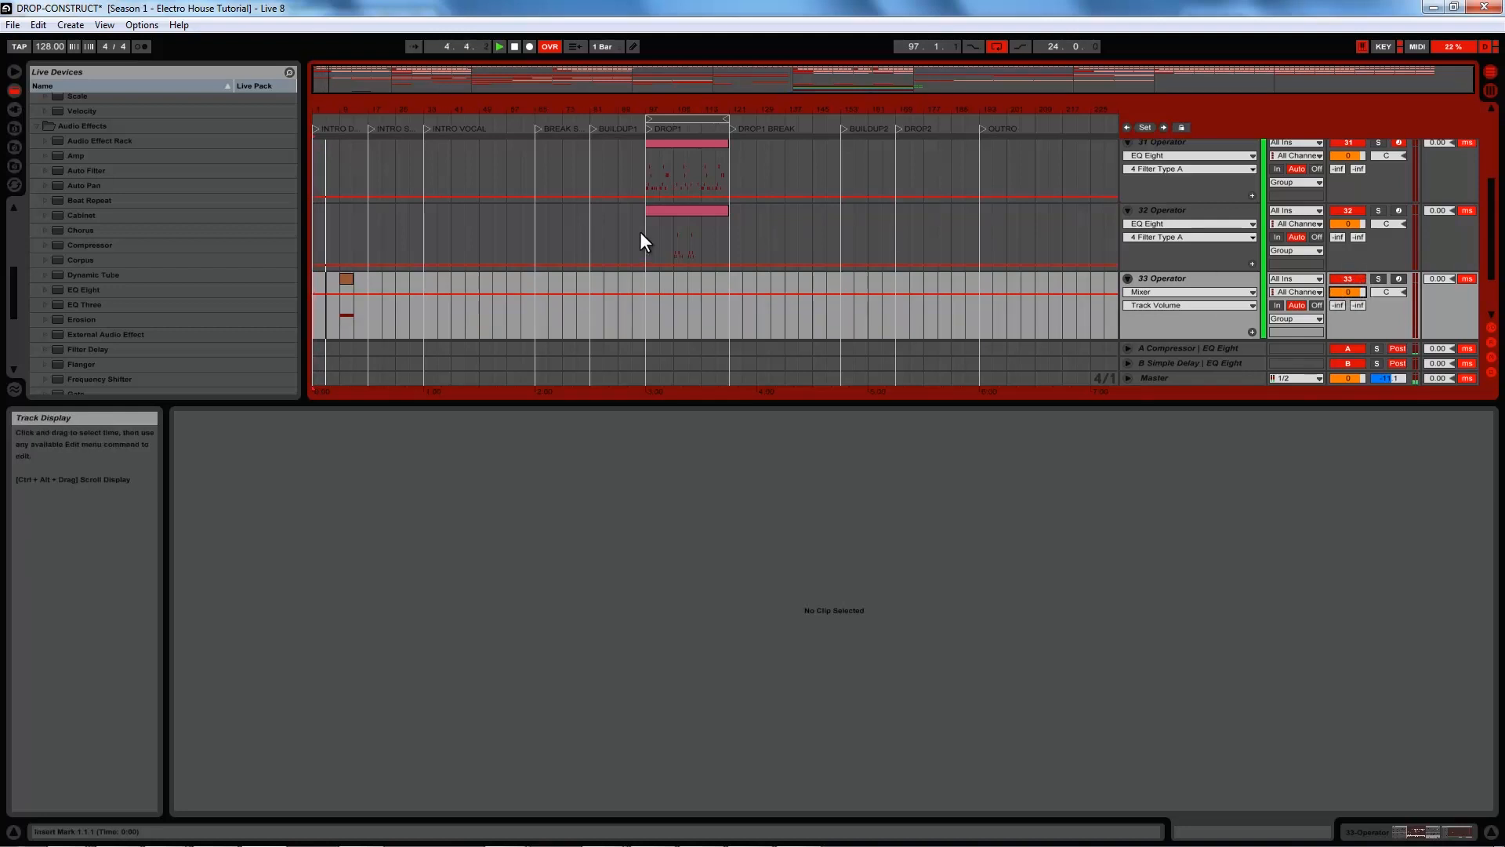
left_click(342, 303)
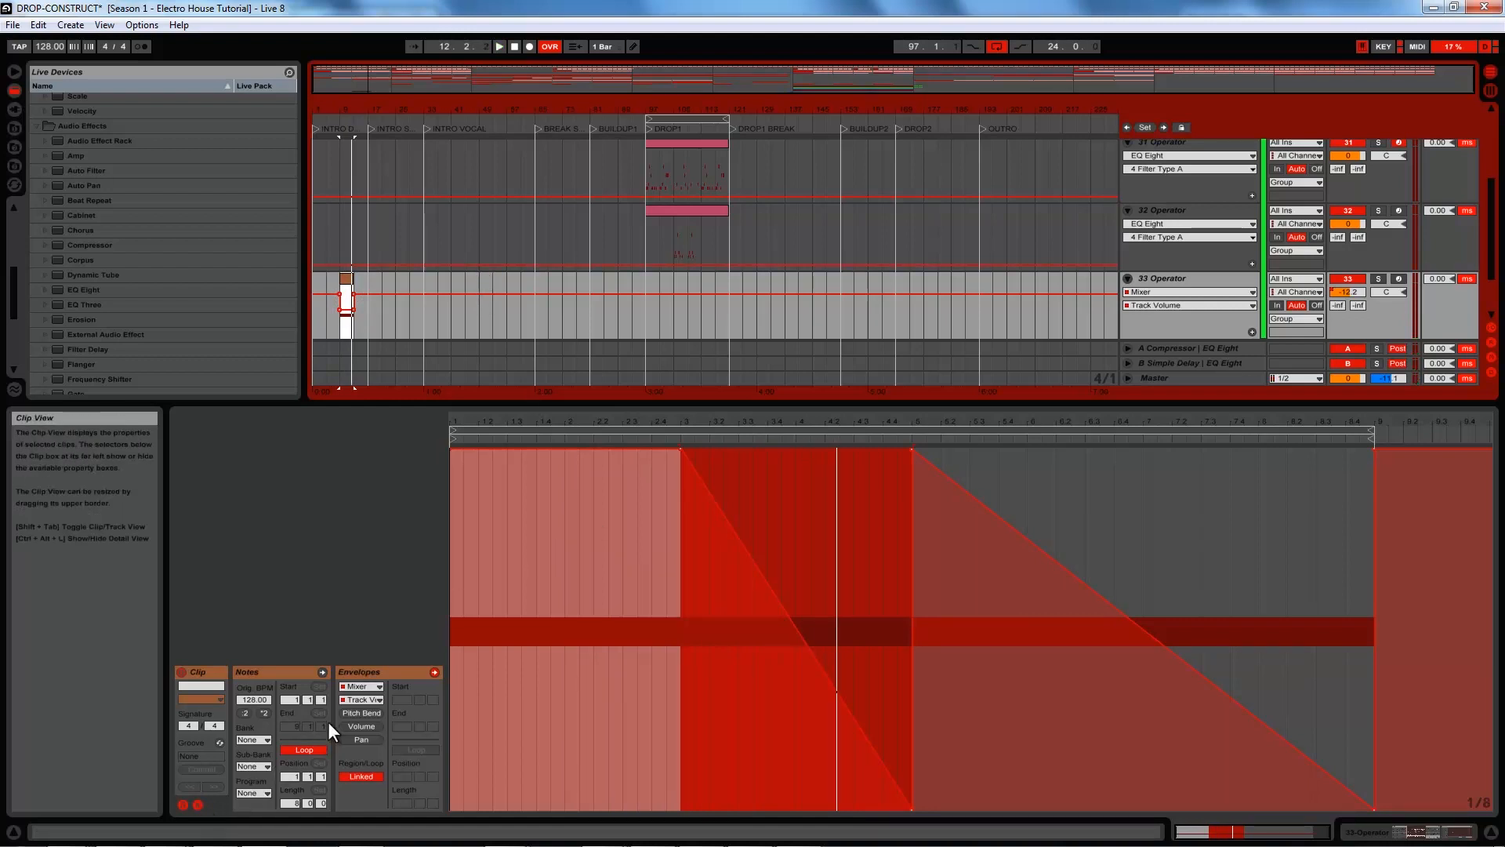
Delete every inner breakpoint except the first from the clip's Pitch Bend curve and audition it
left_click(357, 710)
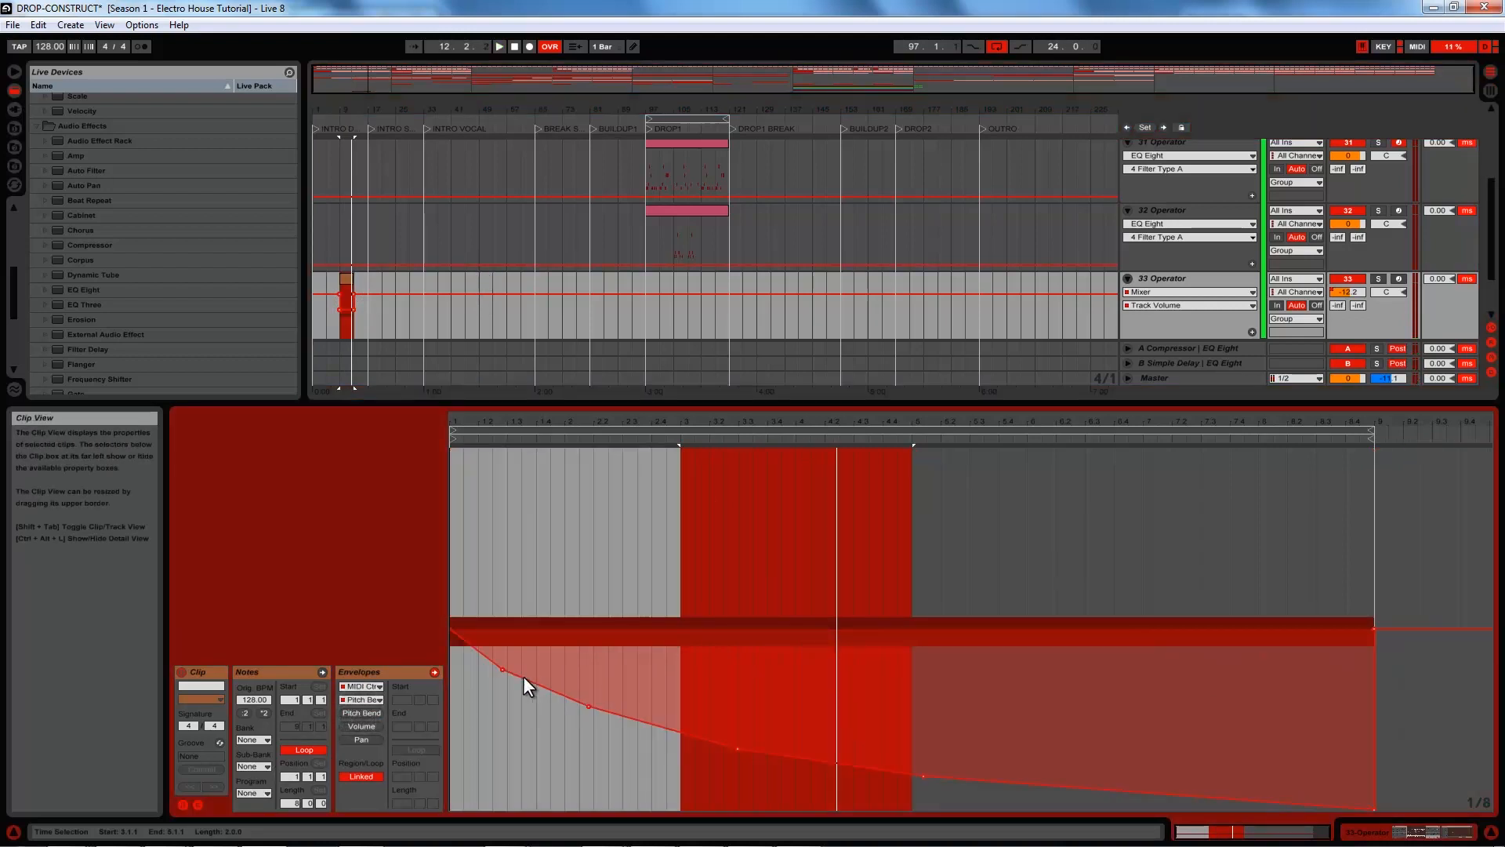
left_click(587, 706)
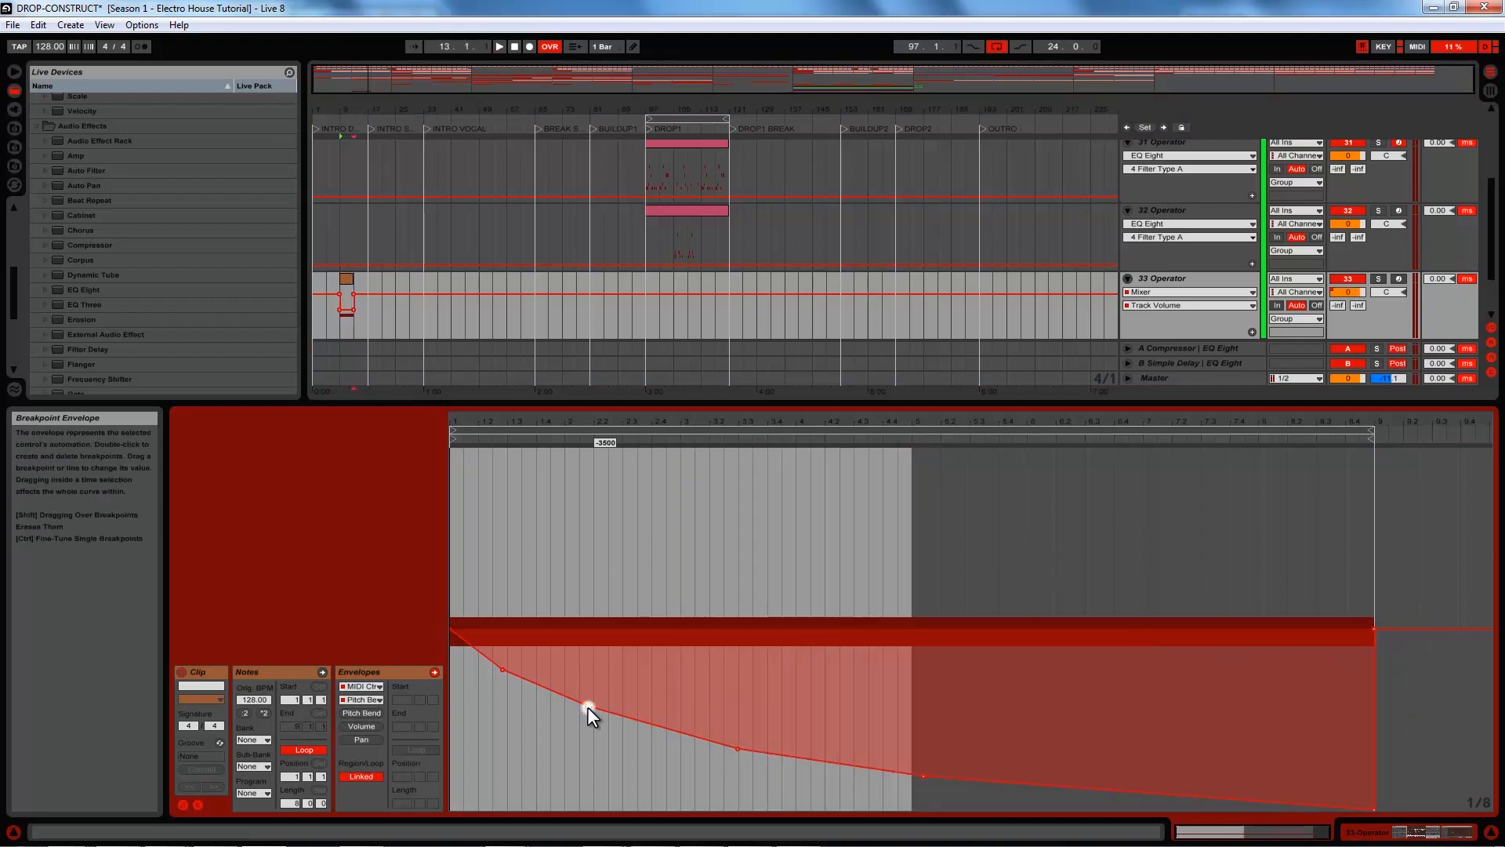
left_click(736, 747)
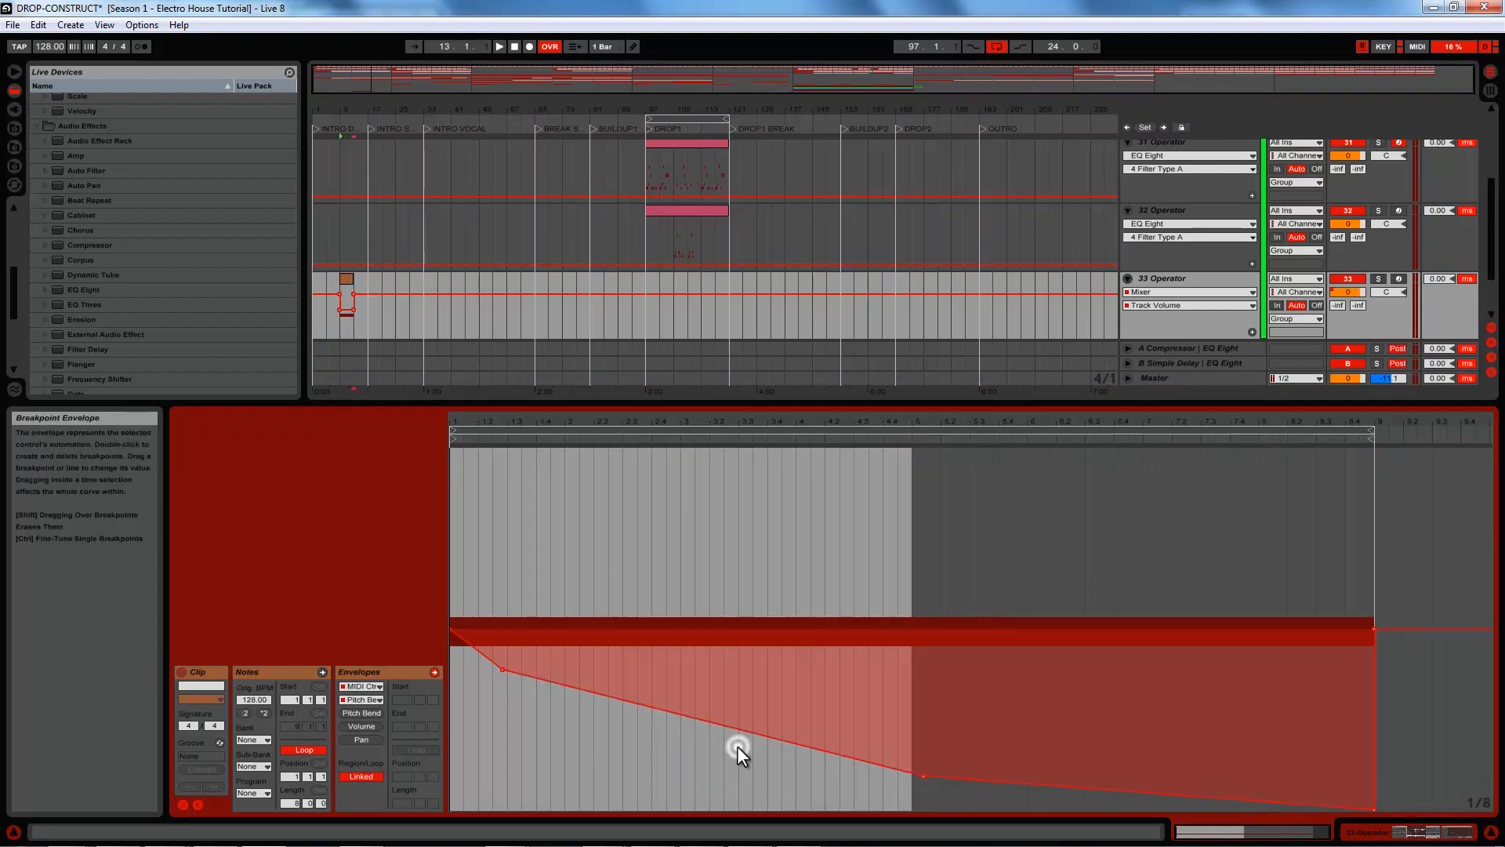
left_click(923, 776)
key("space")
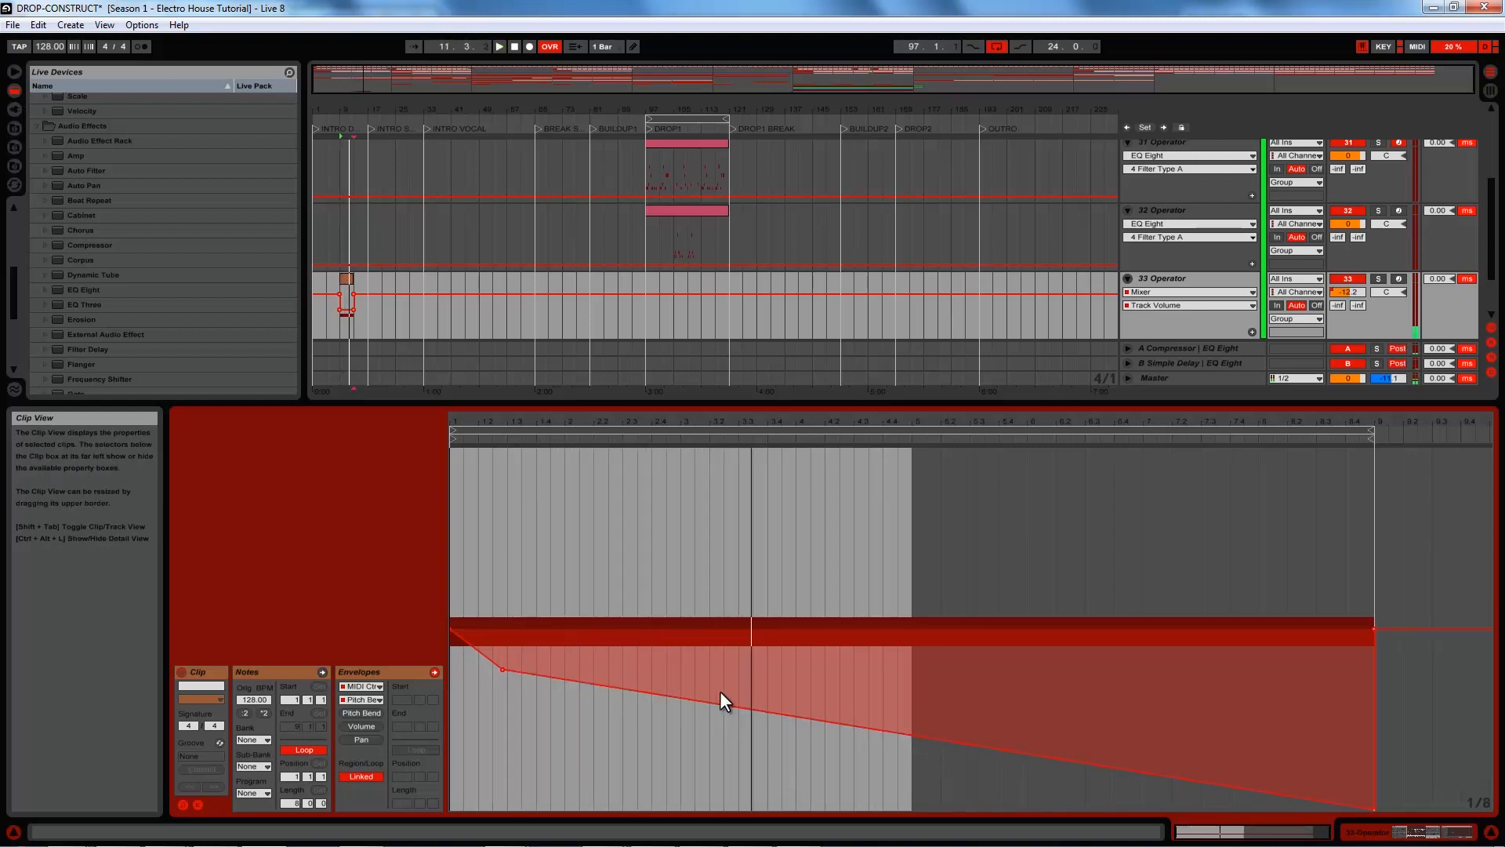
Adjust Operator's PB Range in the device's global parameters and audition the drop
left_click(1377, 833)
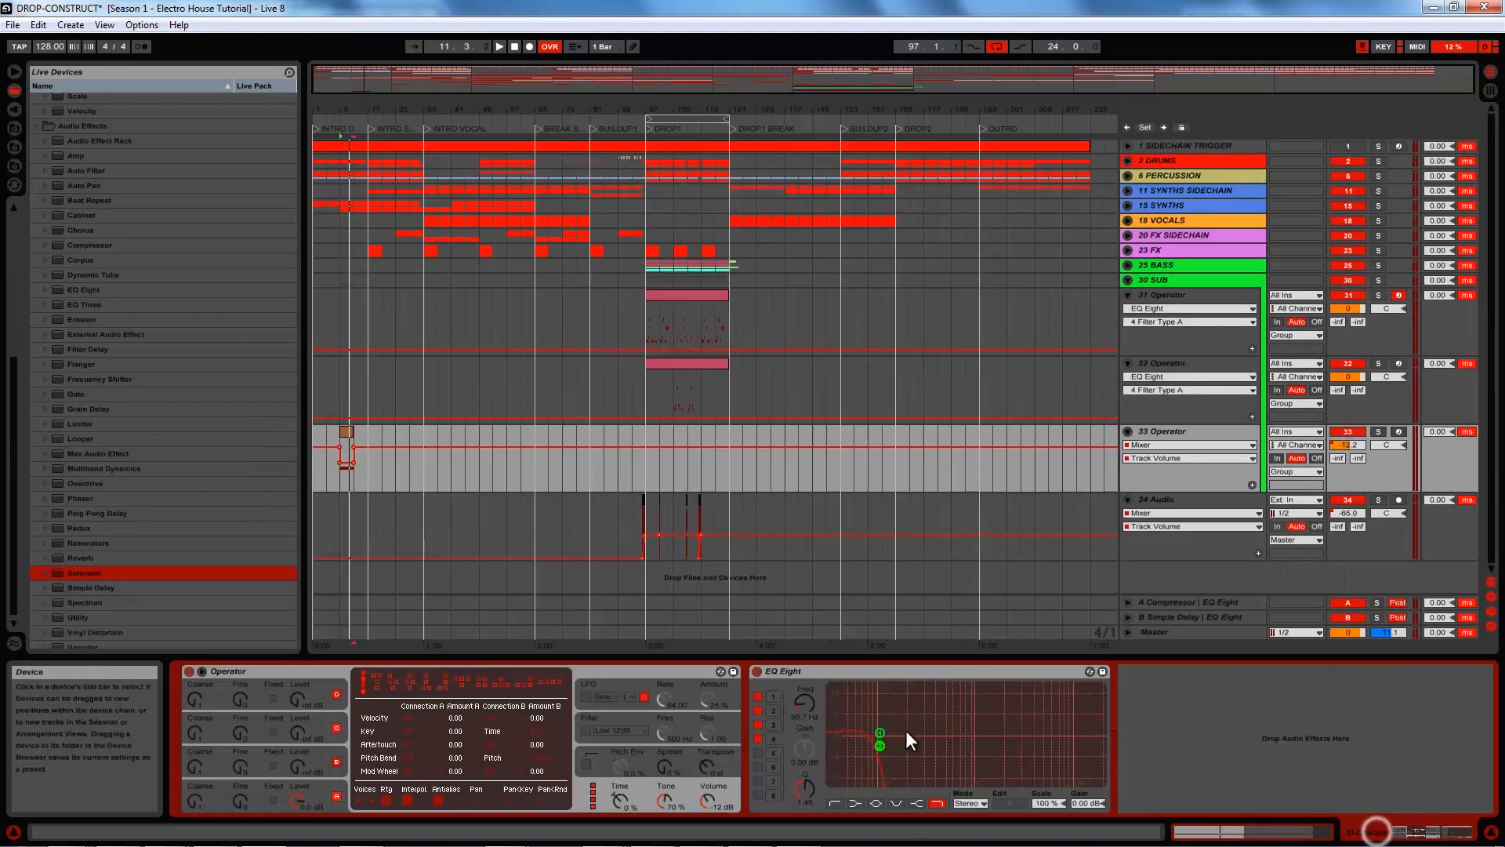
left_click(537, 760)
left_click_drag(538, 759, 537, 759)
key("space")
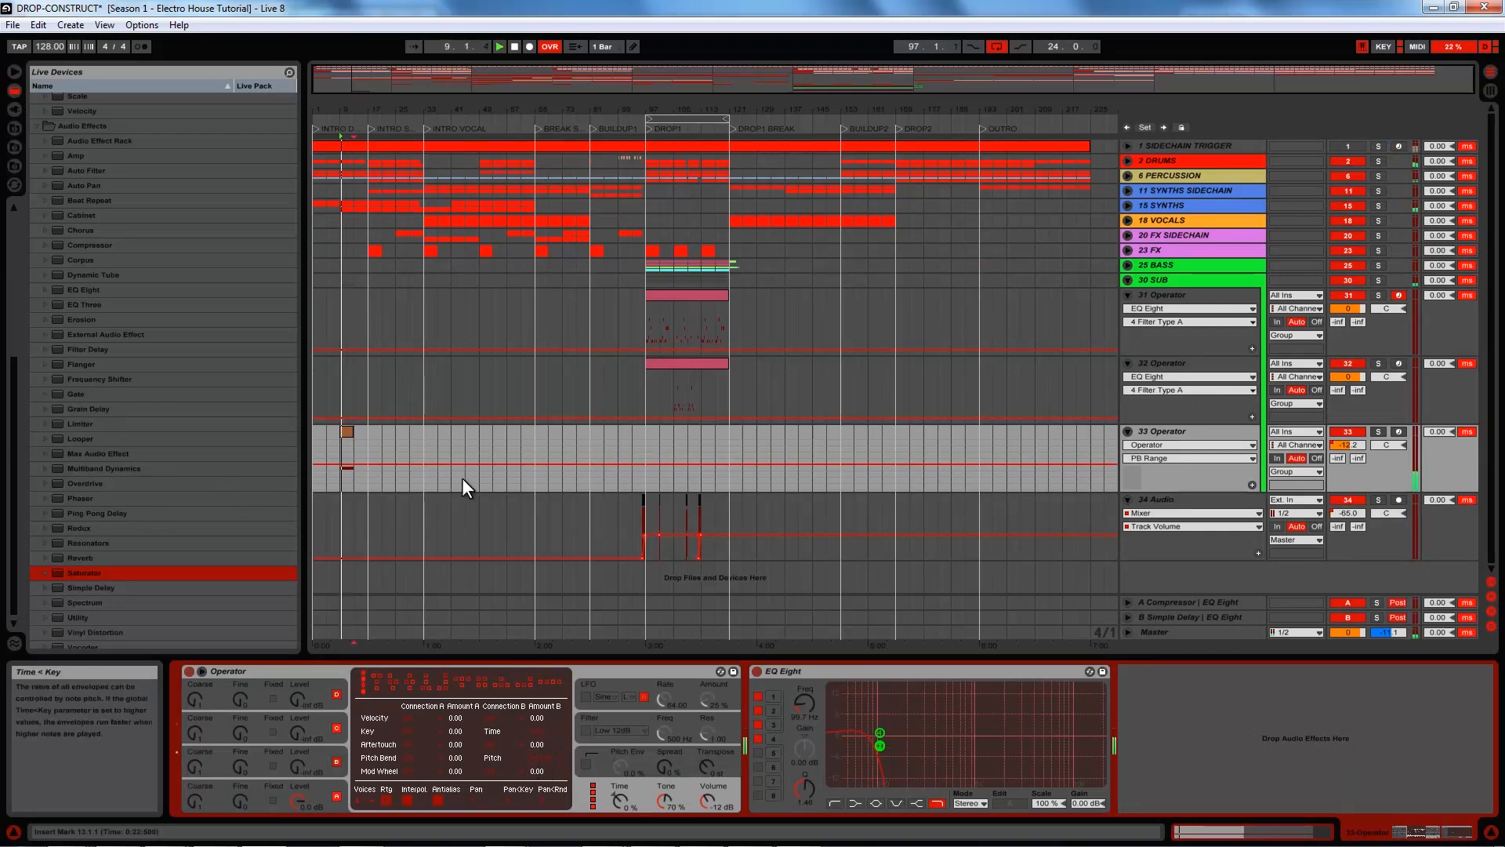
Add Pitch Bend breakpoints at about -3785 near clip bar 2.2 and about -4851 at bar 3, and audition the curve
double_click(347, 431)
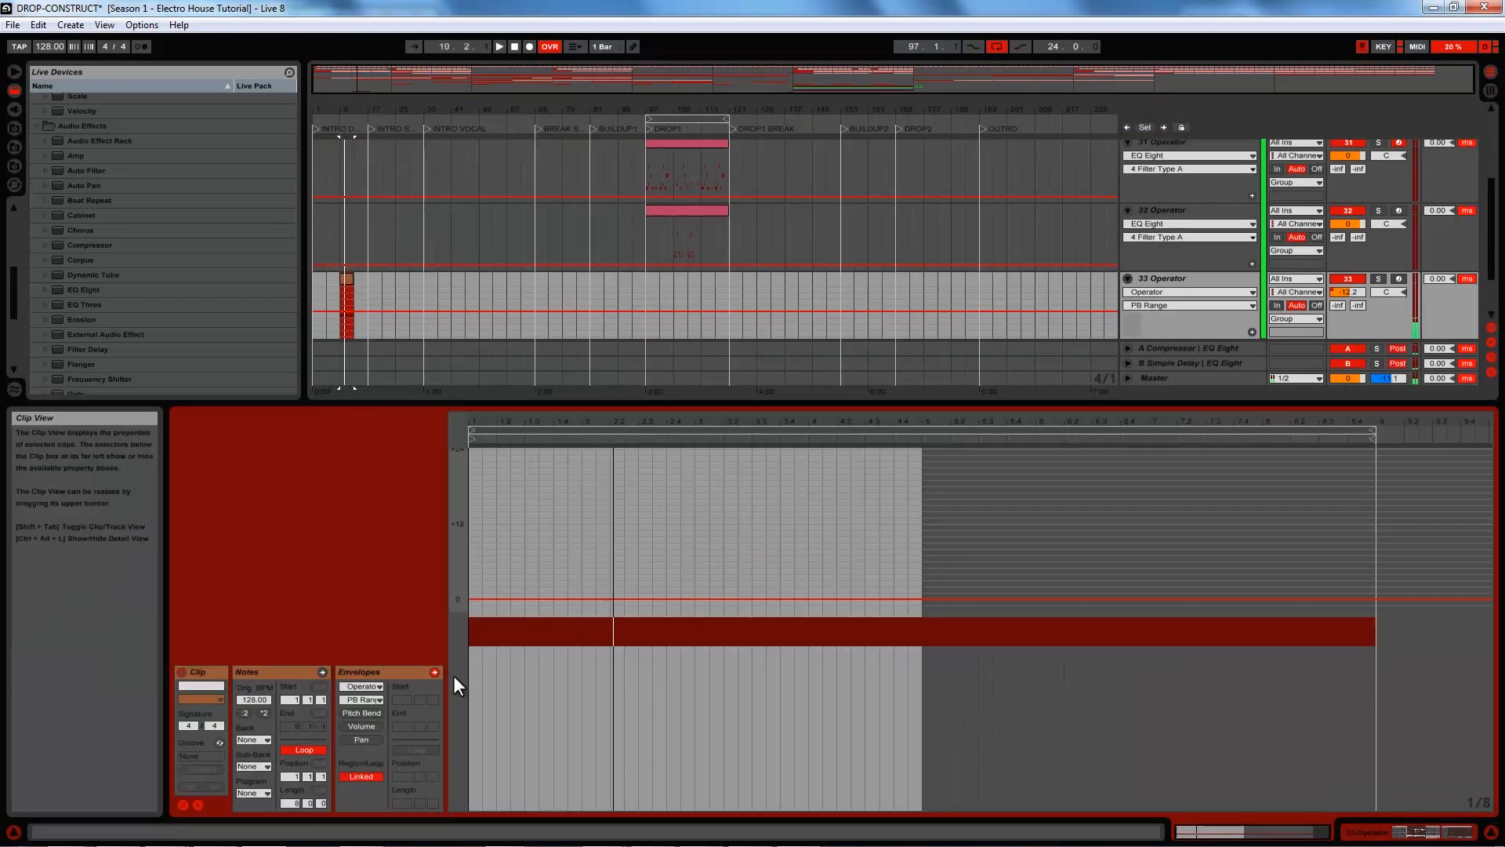
left_click(376, 710)
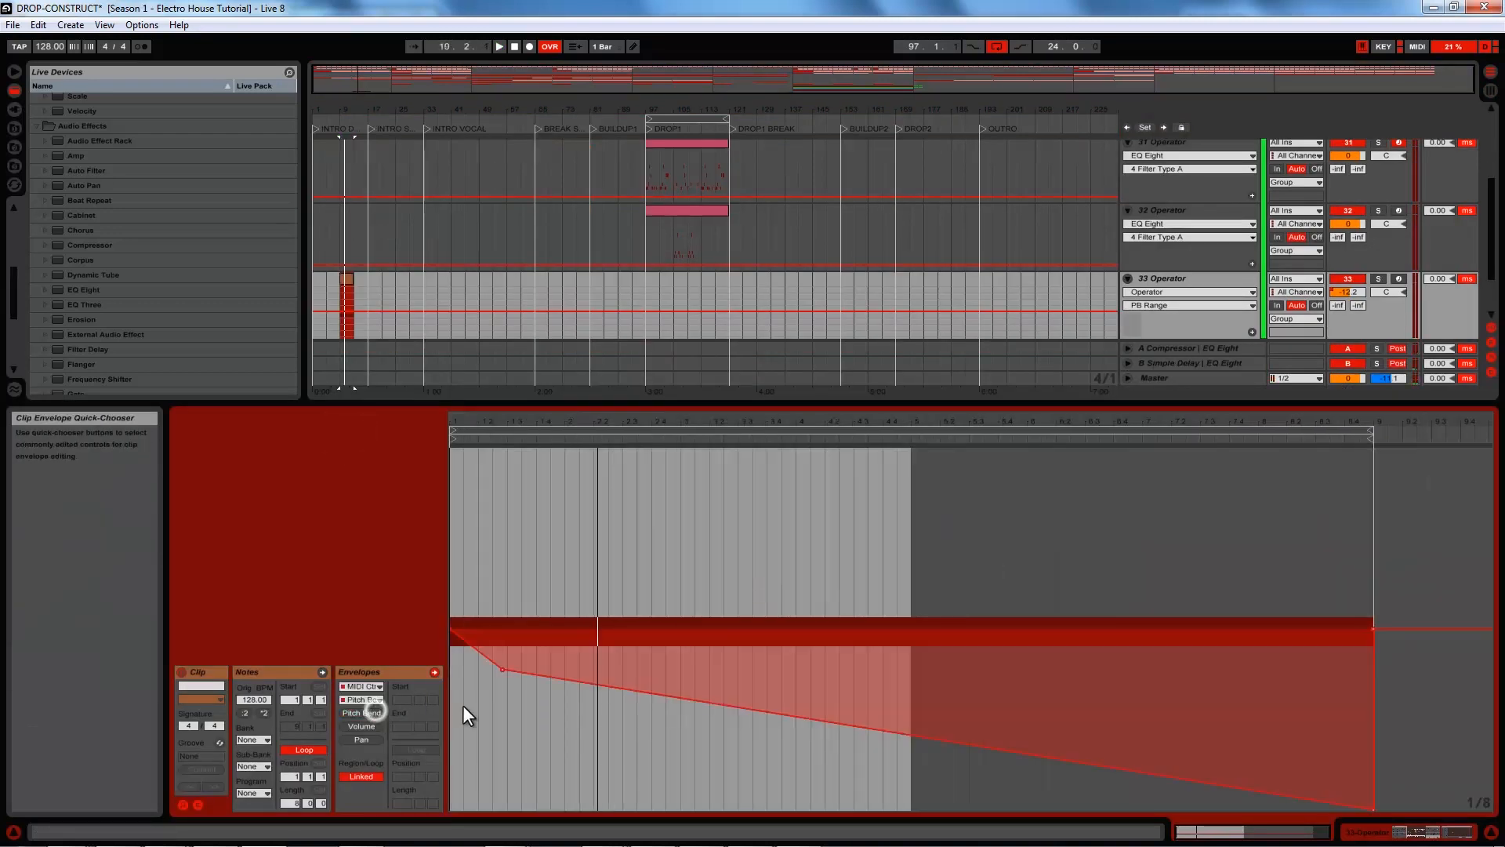
left_click(684, 698)
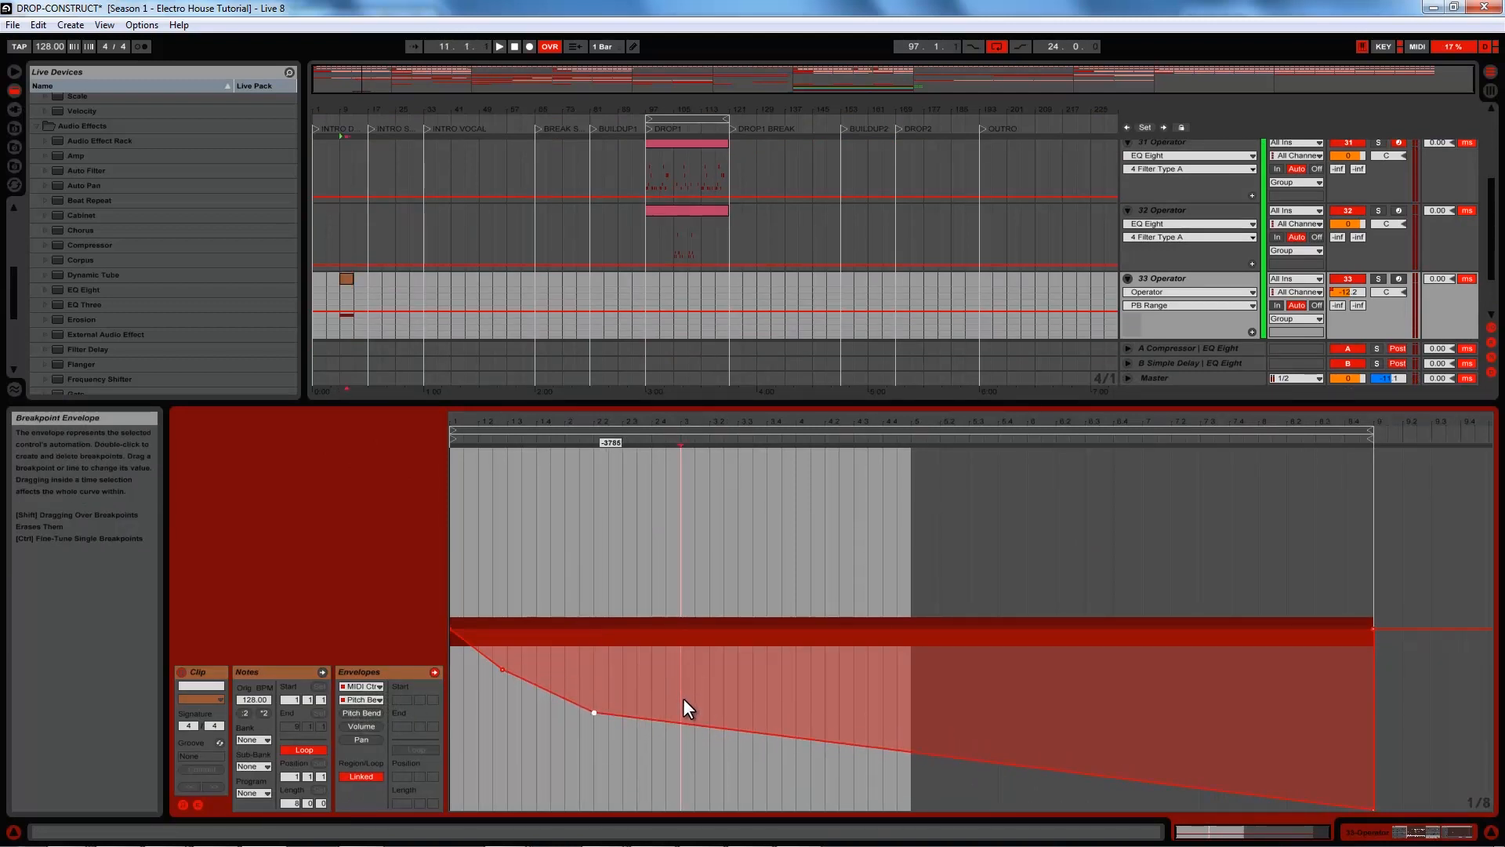
mouse_move(704, 727)
left_mouse_down()
mouse_move(683, 758)
mouse_move(679, 735)
left_mouse_up()
key("space")
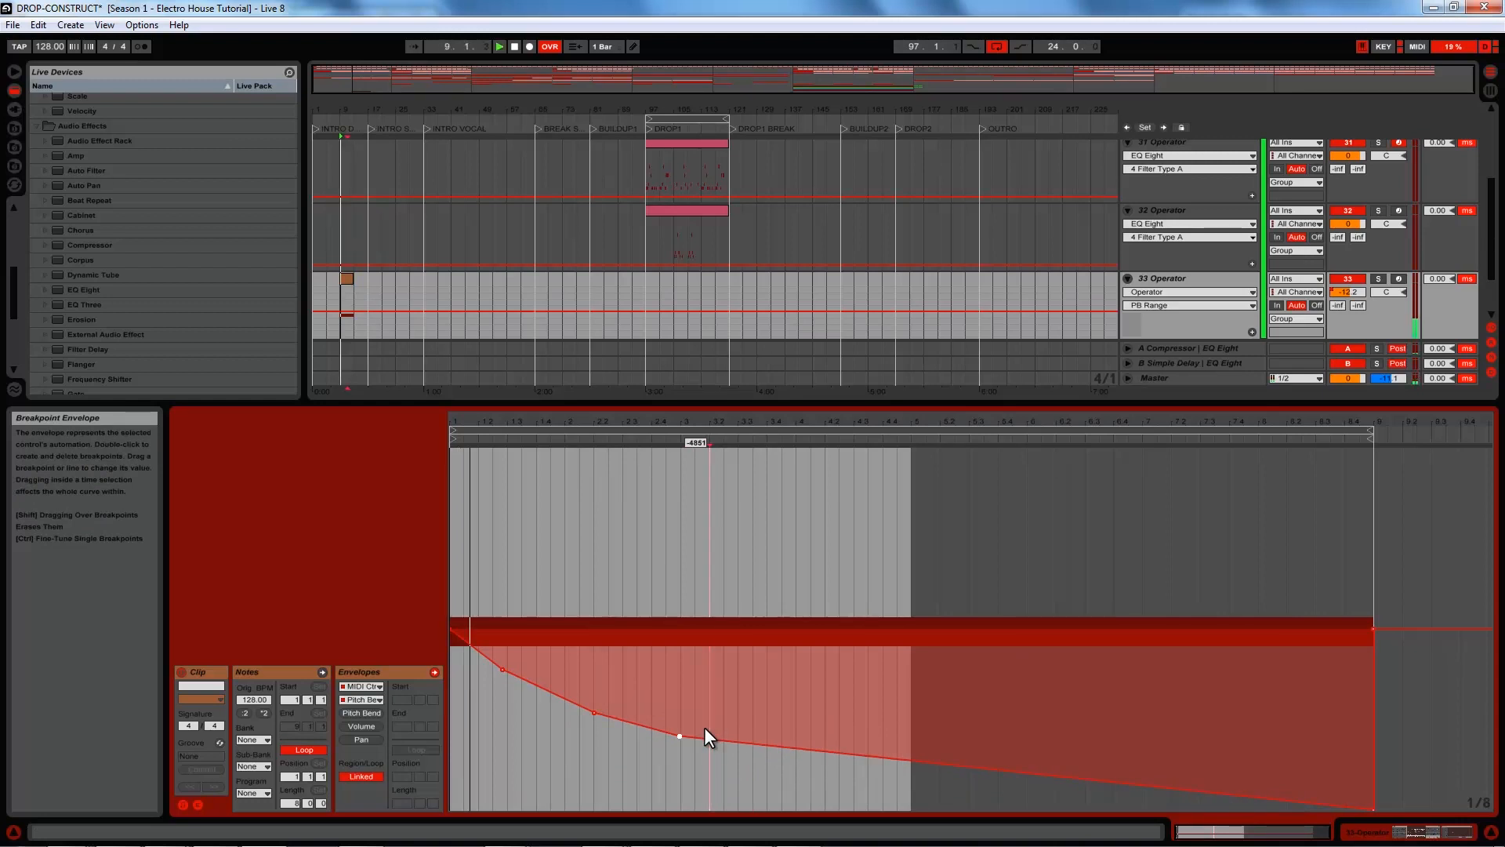
Steepen the Pitch Bend curve by moving its first two inner breakpoints earlier and lower and the third lower, and audition it
left_click_drag(502, 669, 503, 670)
left_click_drag(602, 708, 592, 710)
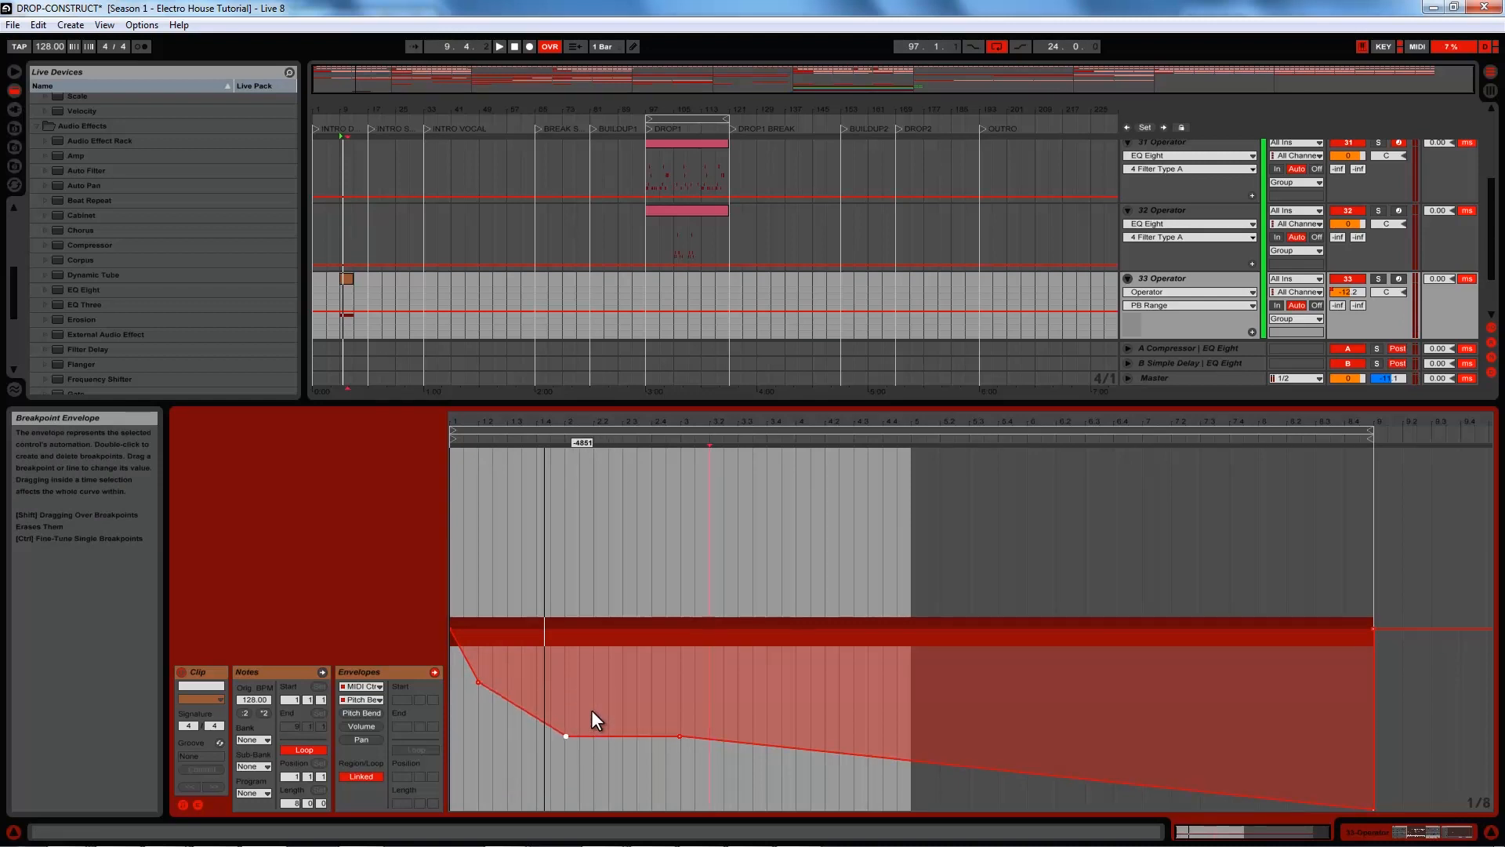
left_click_drag(679, 735, 679, 737)
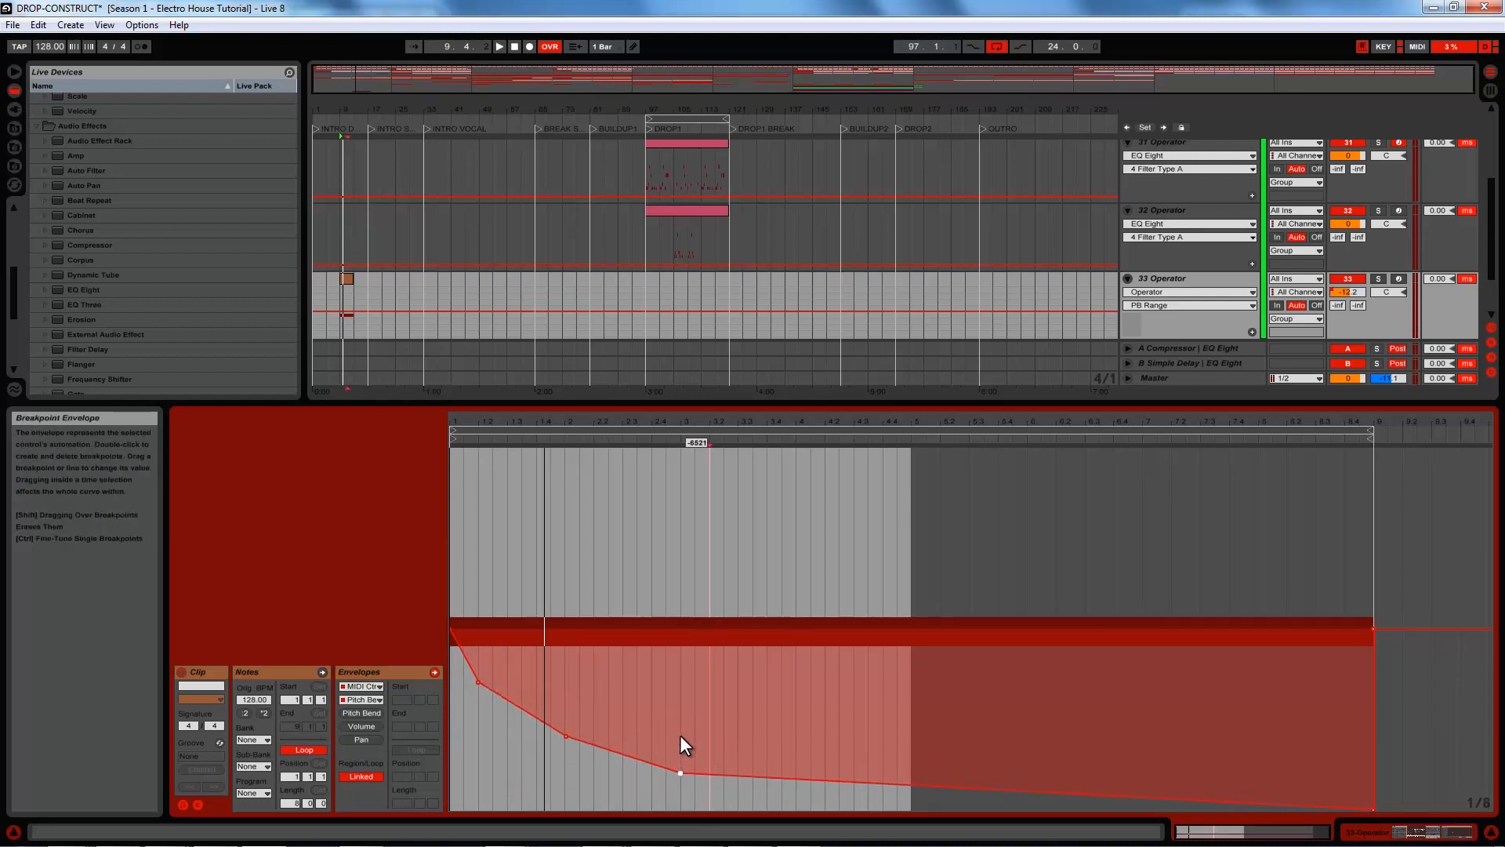
key("space")
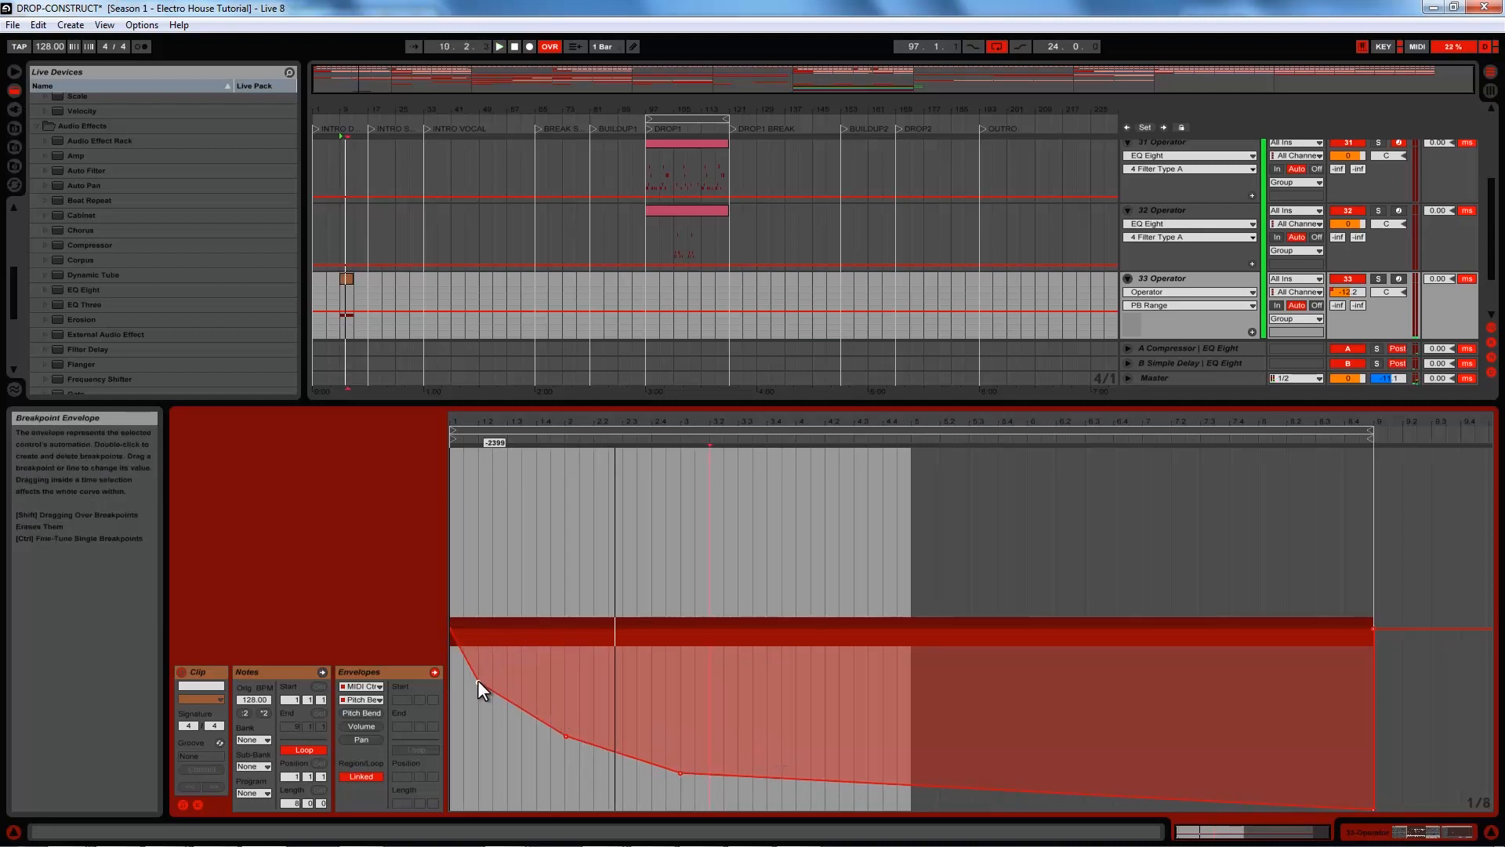
Raise the three inner Pitch Bend breakpoints for a gentler fall and audition the curve
left_click_drag(477, 680, 477, 679)
left_click_drag(564, 734, 564, 732)
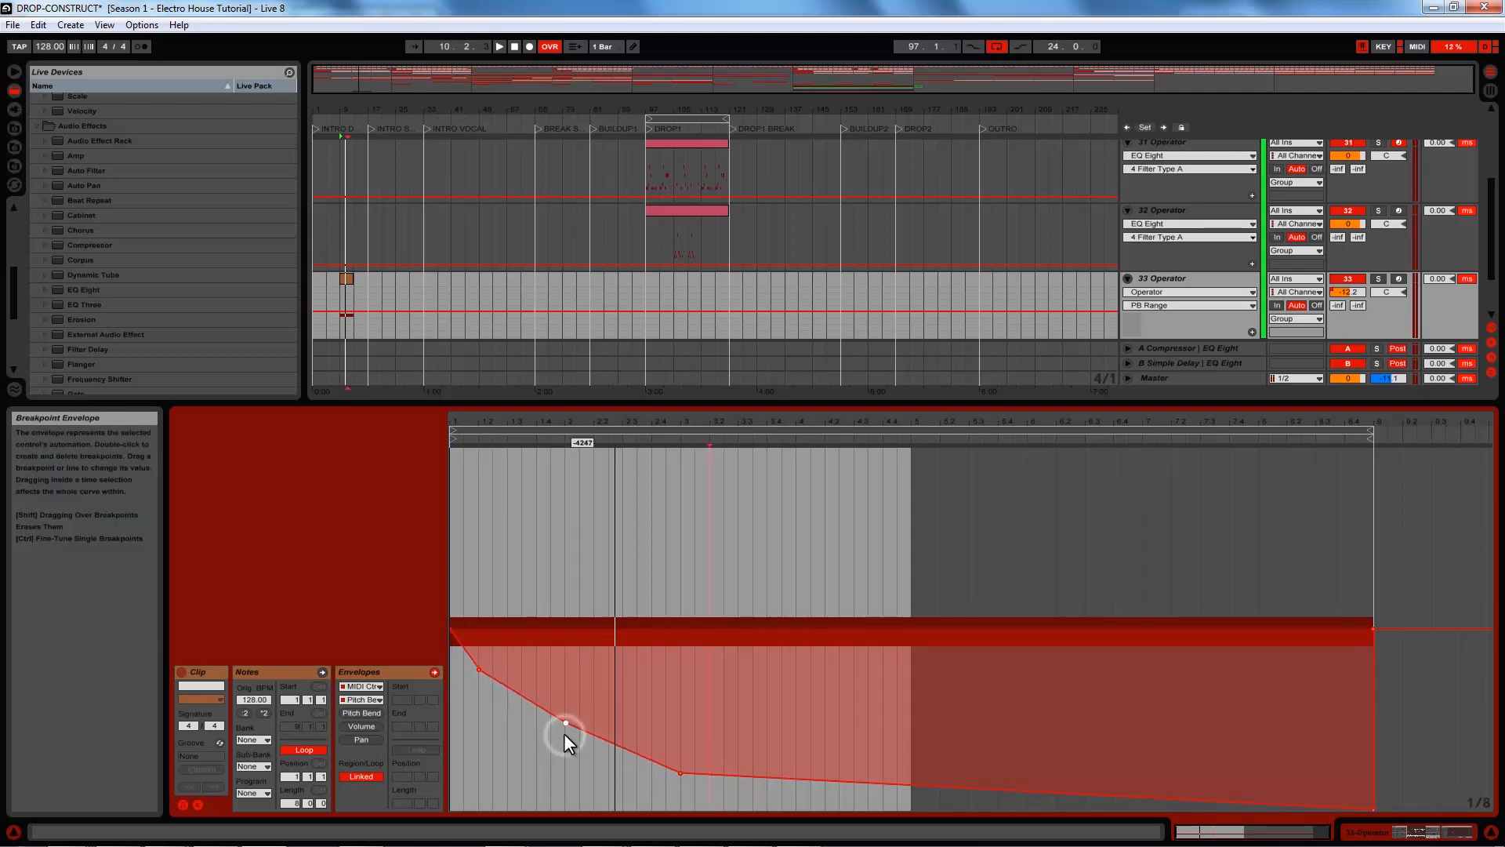
left_click_drag(680, 773, 680, 772)
key("space")
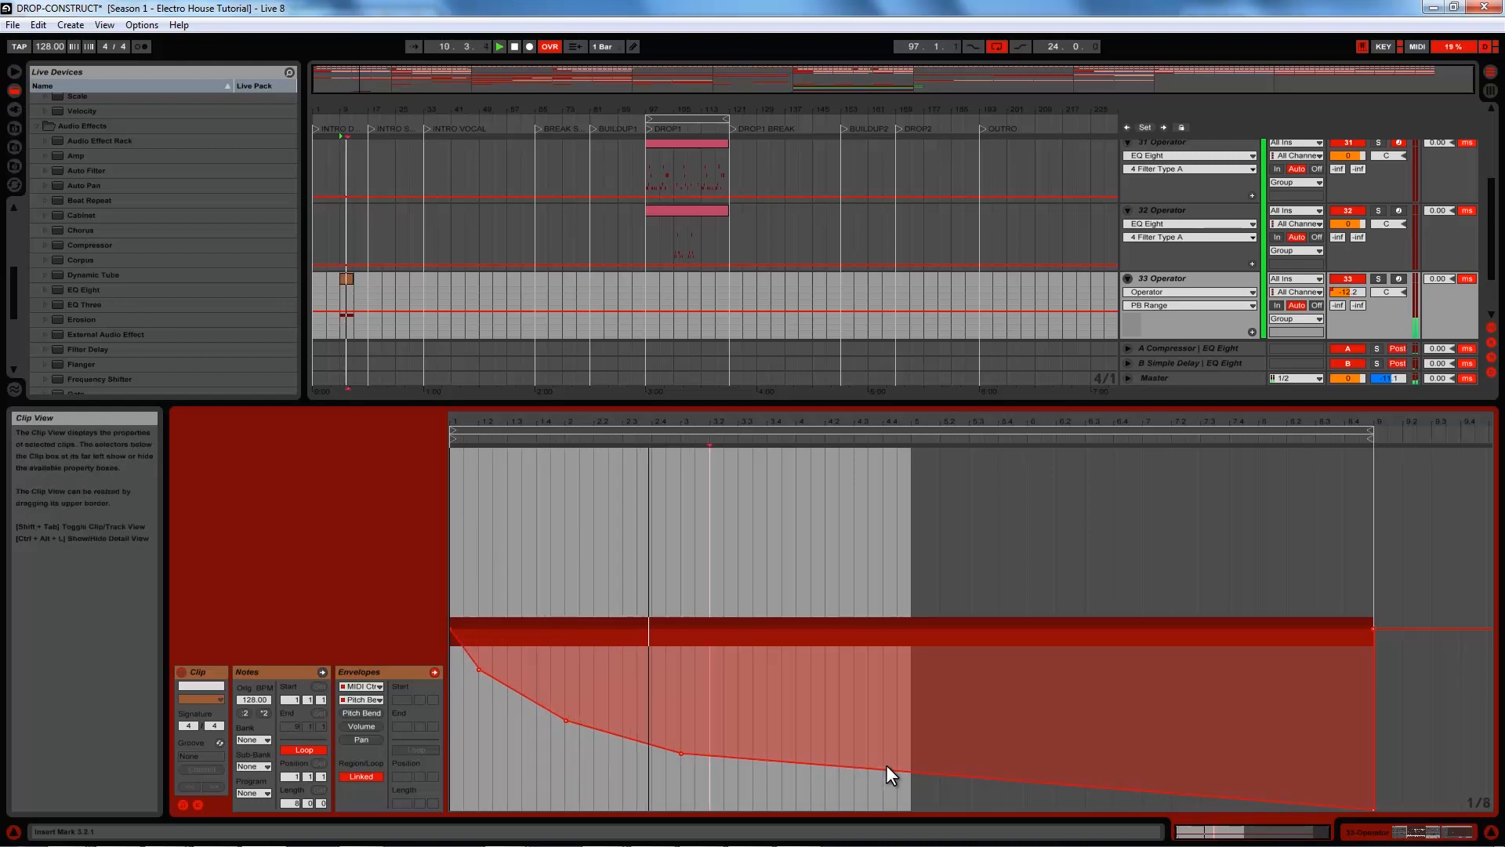
Raise the second and third Pitch Bend breakpoints further, add a lower one at clip bar 5, and audition the curve
left_click_drag(565, 720, 567, 717)
left_click_drag(682, 753, 680, 750)
left_click_drag(909, 751, 912, 768)
key("space")
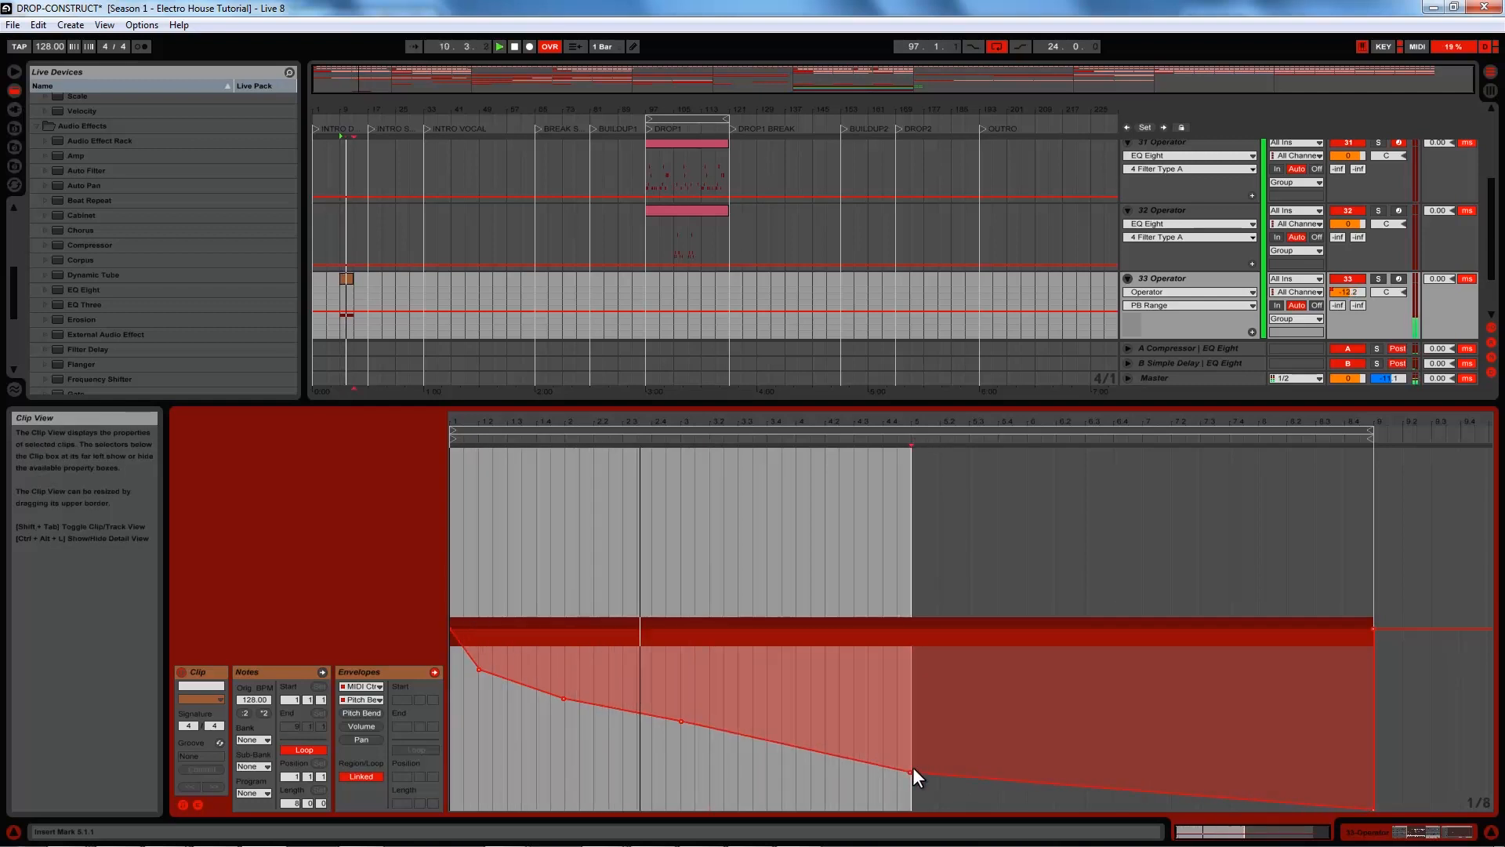
Lower the Pitch Bend breakpoint near clip bar 2, add another near bar 4.2, and audition the curve
mouse_move(563, 698)
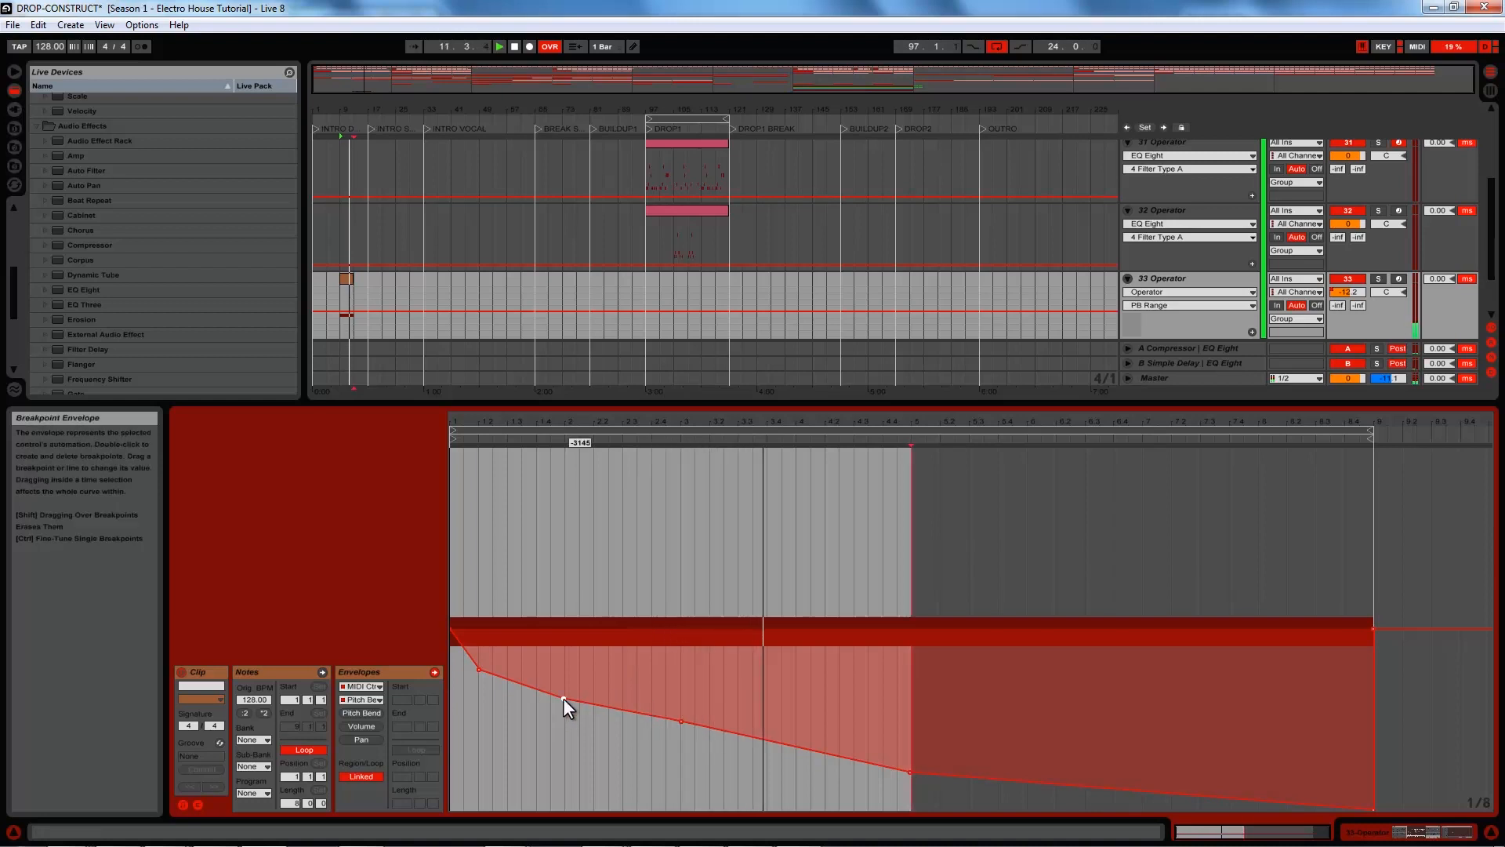
left_click_drag(562, 698, 562, 709)
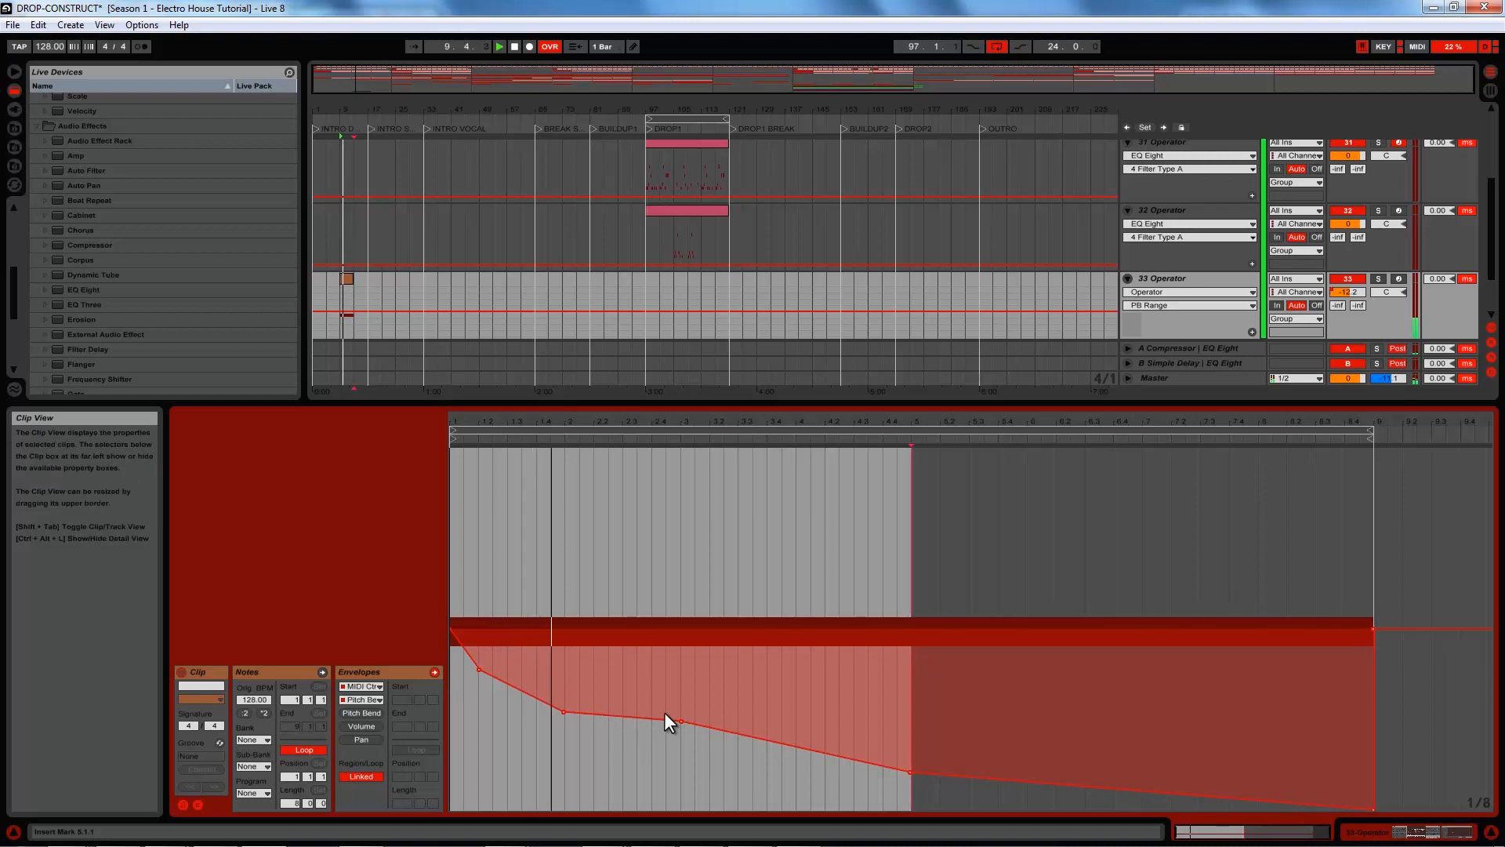
left_click(840, 756)
mouse_move(839, 755)
left_mouse_down()
mouse_move(836, 740)
mouse_move(823, 746)
left_mouse_up()
key("space")
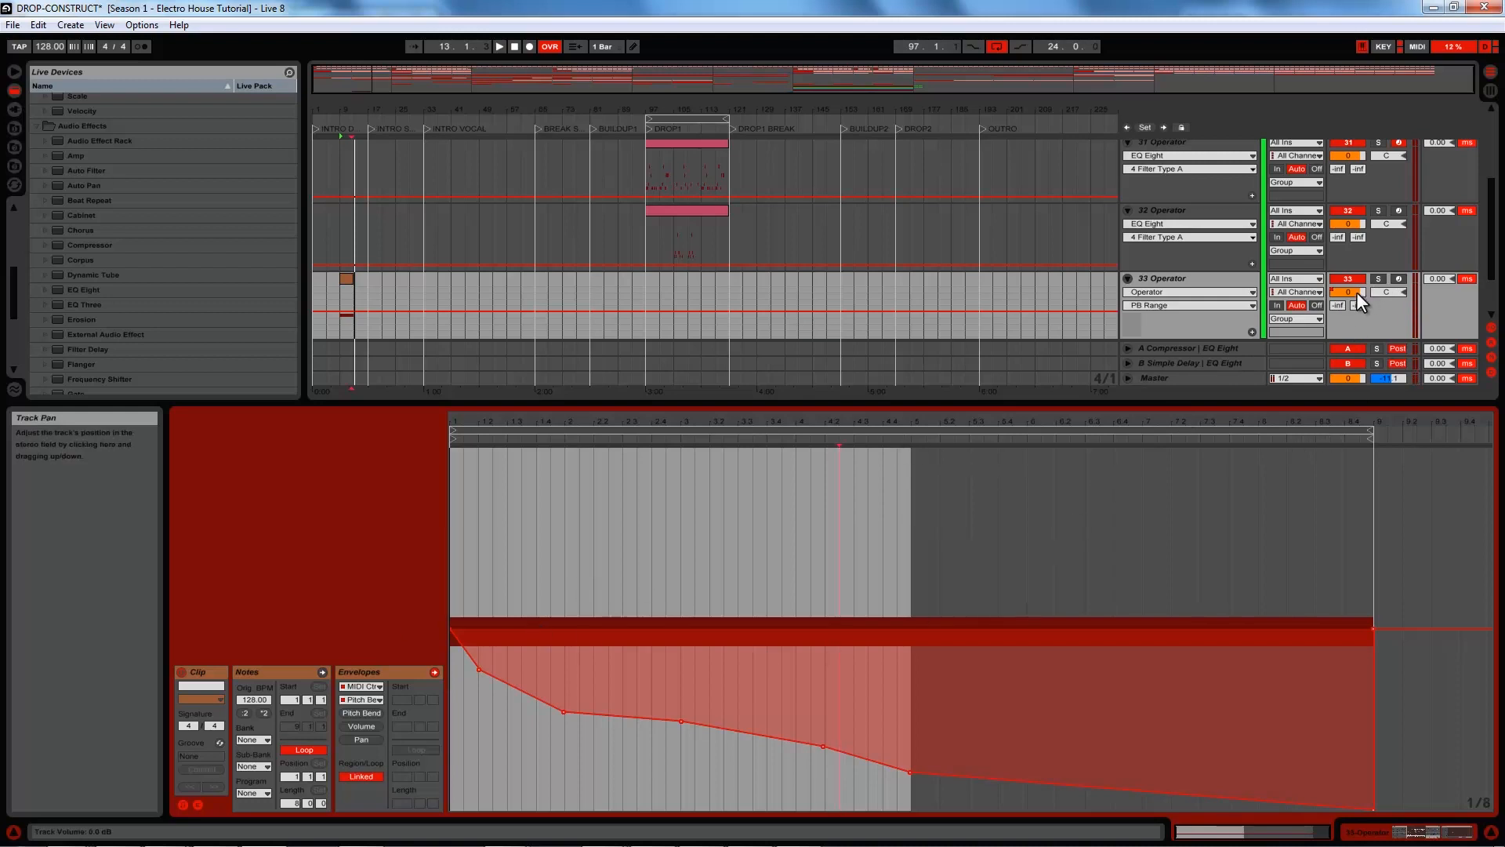
Delete the leftover 100 % breakpoint at clip bar 5 from the volume envelope and play the song from bar 1
left_click(345, 726)
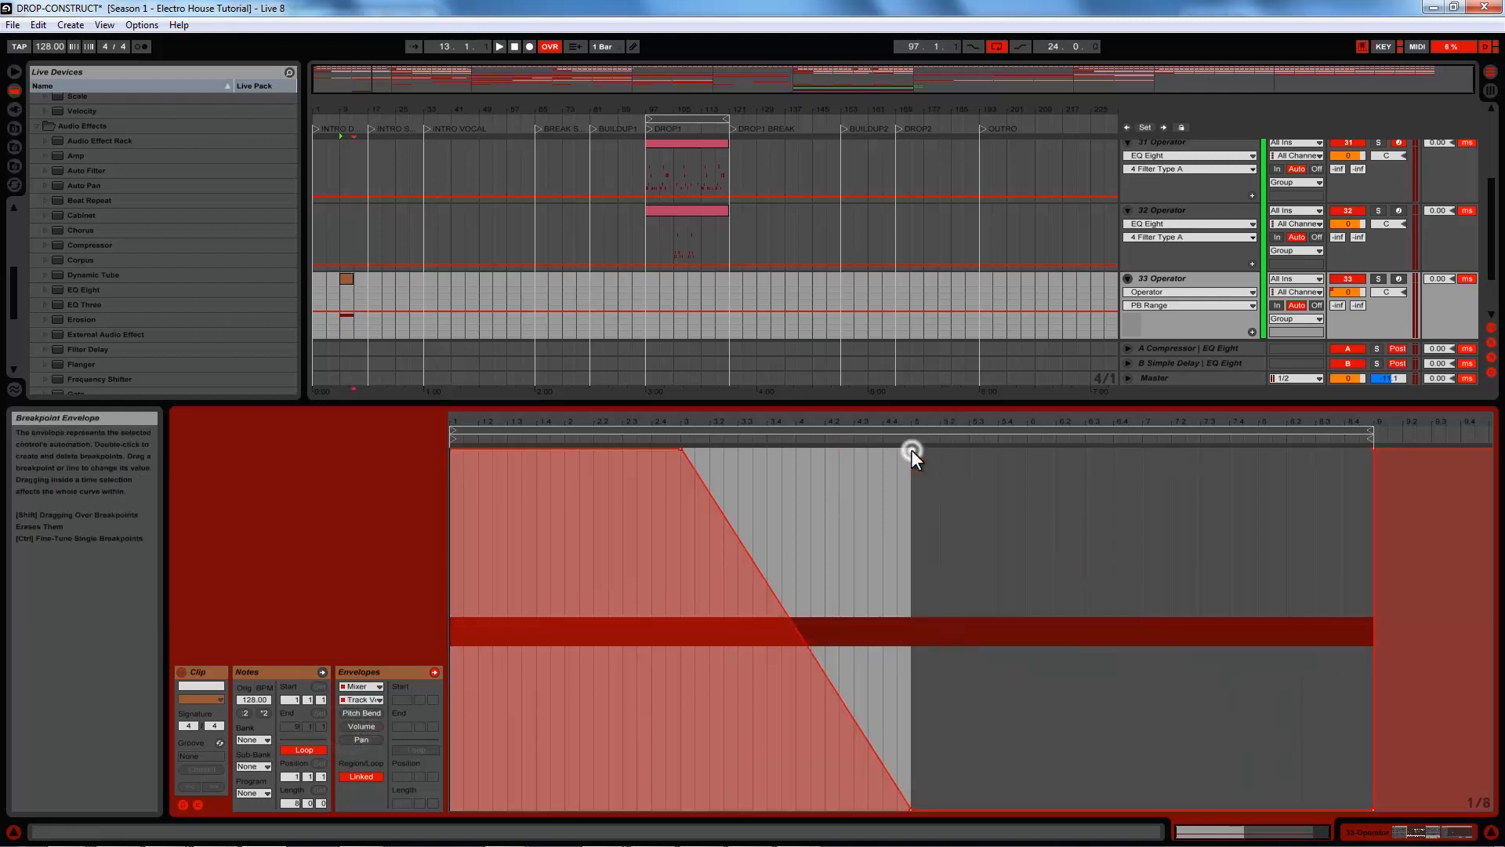
left_click(1378, 278)
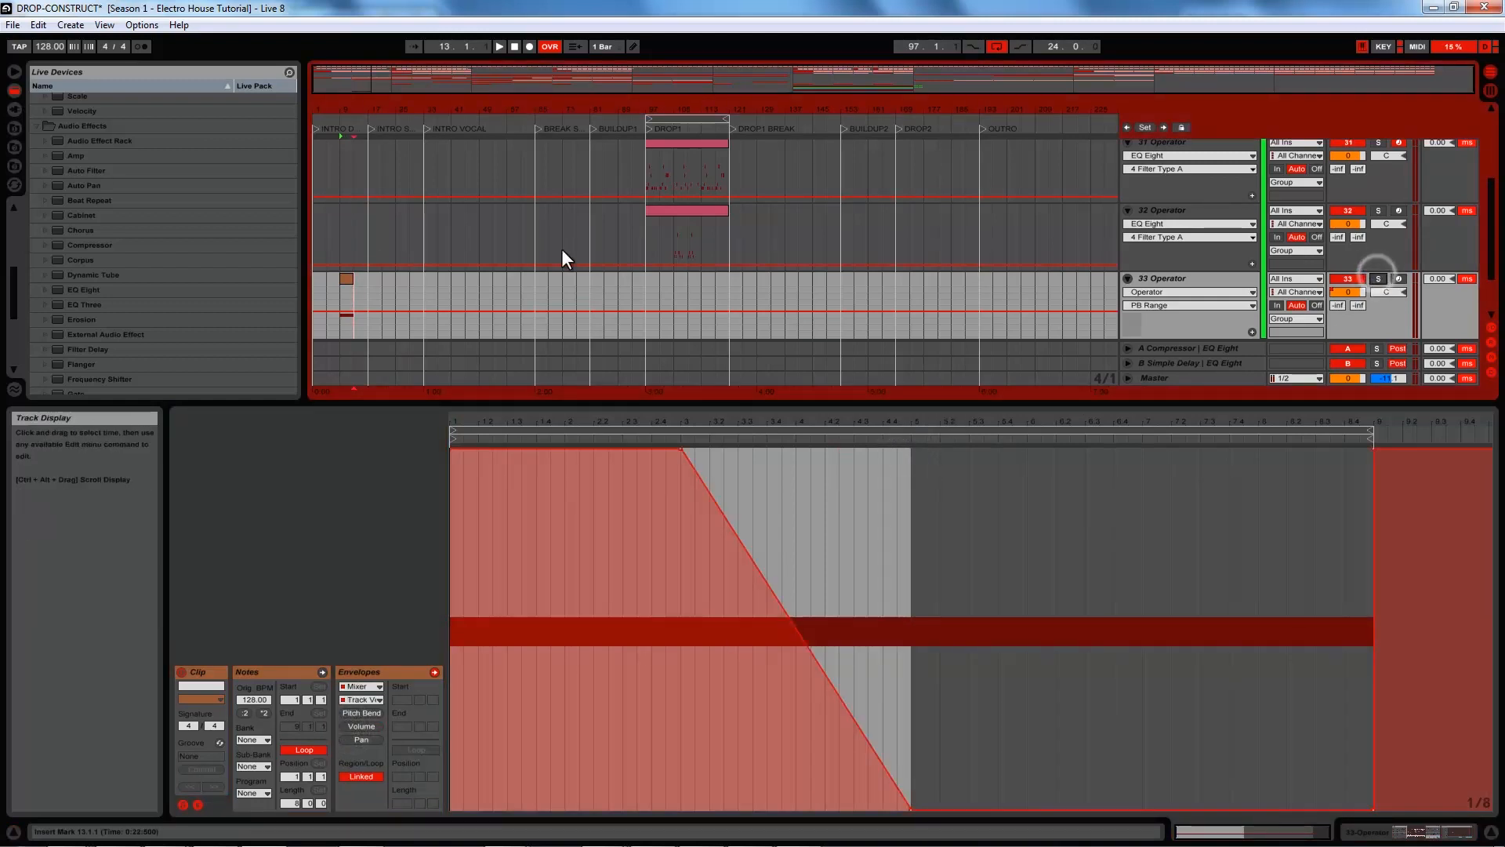
left_click(312, 290)
key("space")
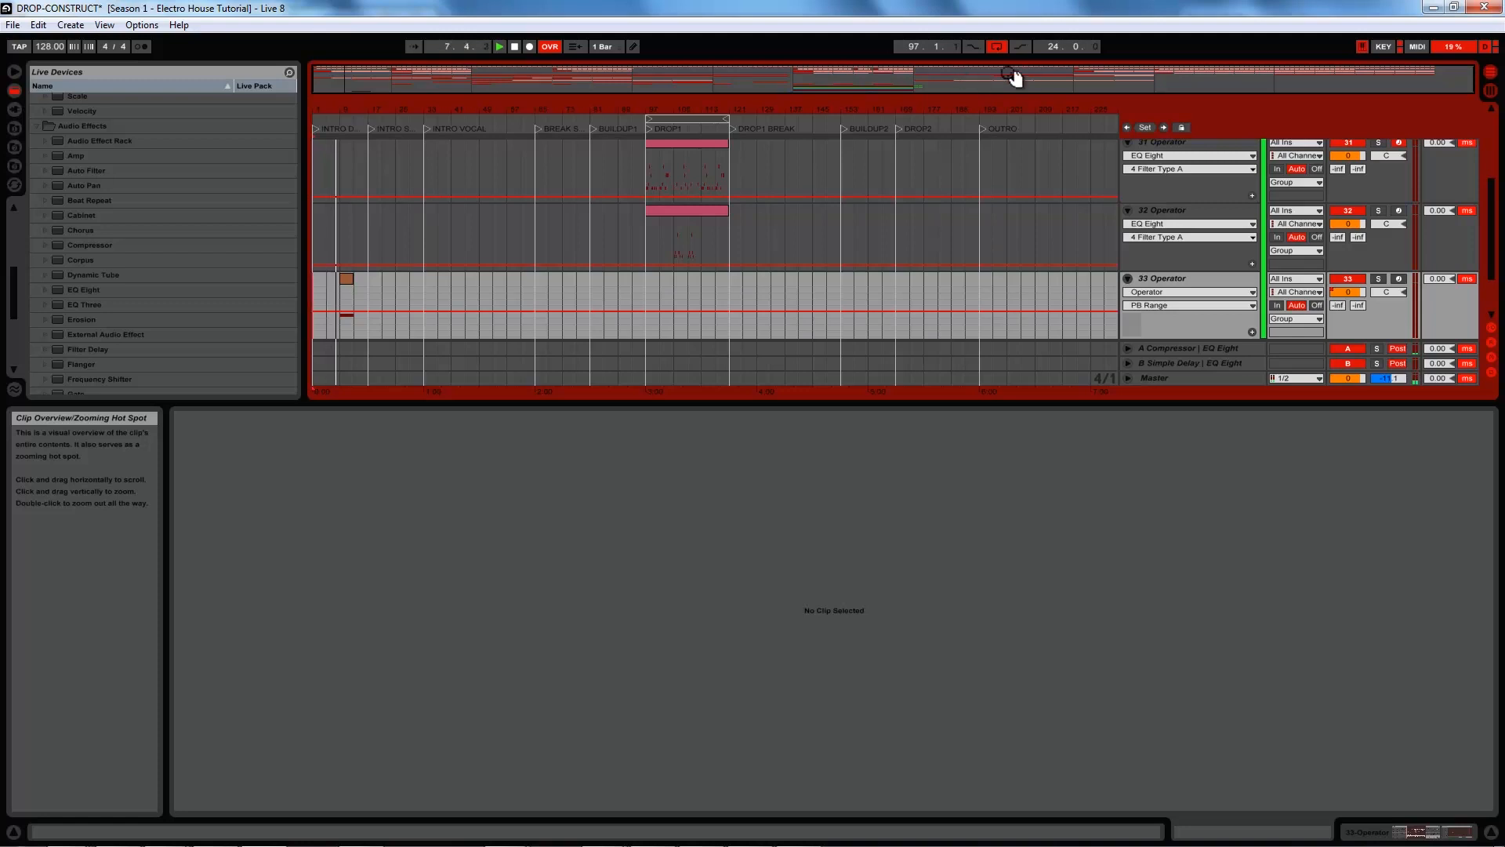
Copy the finished sub drop clip to bar 33 and bar 49 on the 33 Operator track
left_click(1354, 837)
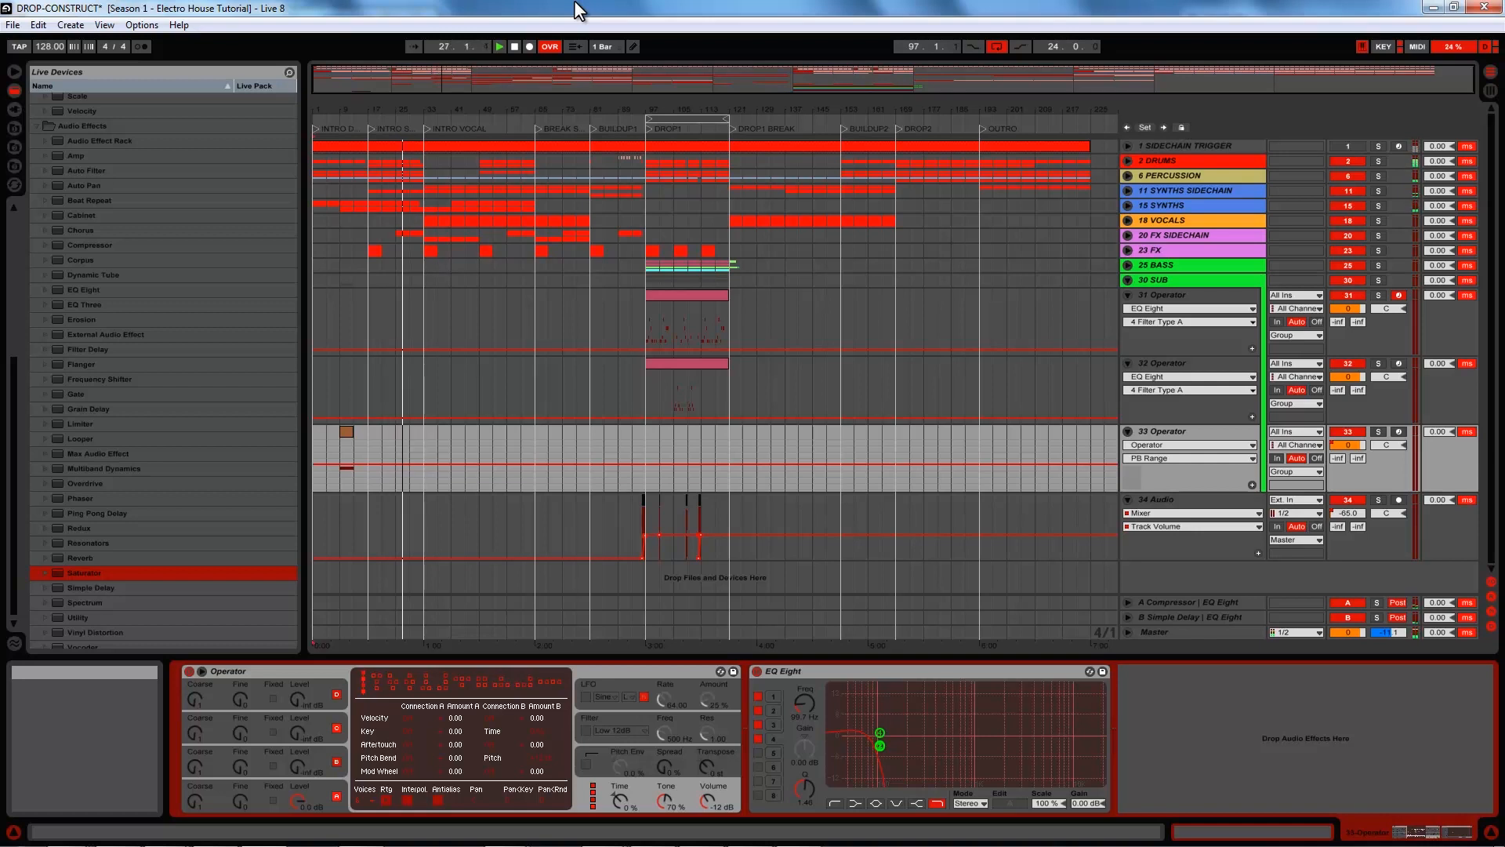
left_click(346, 430)
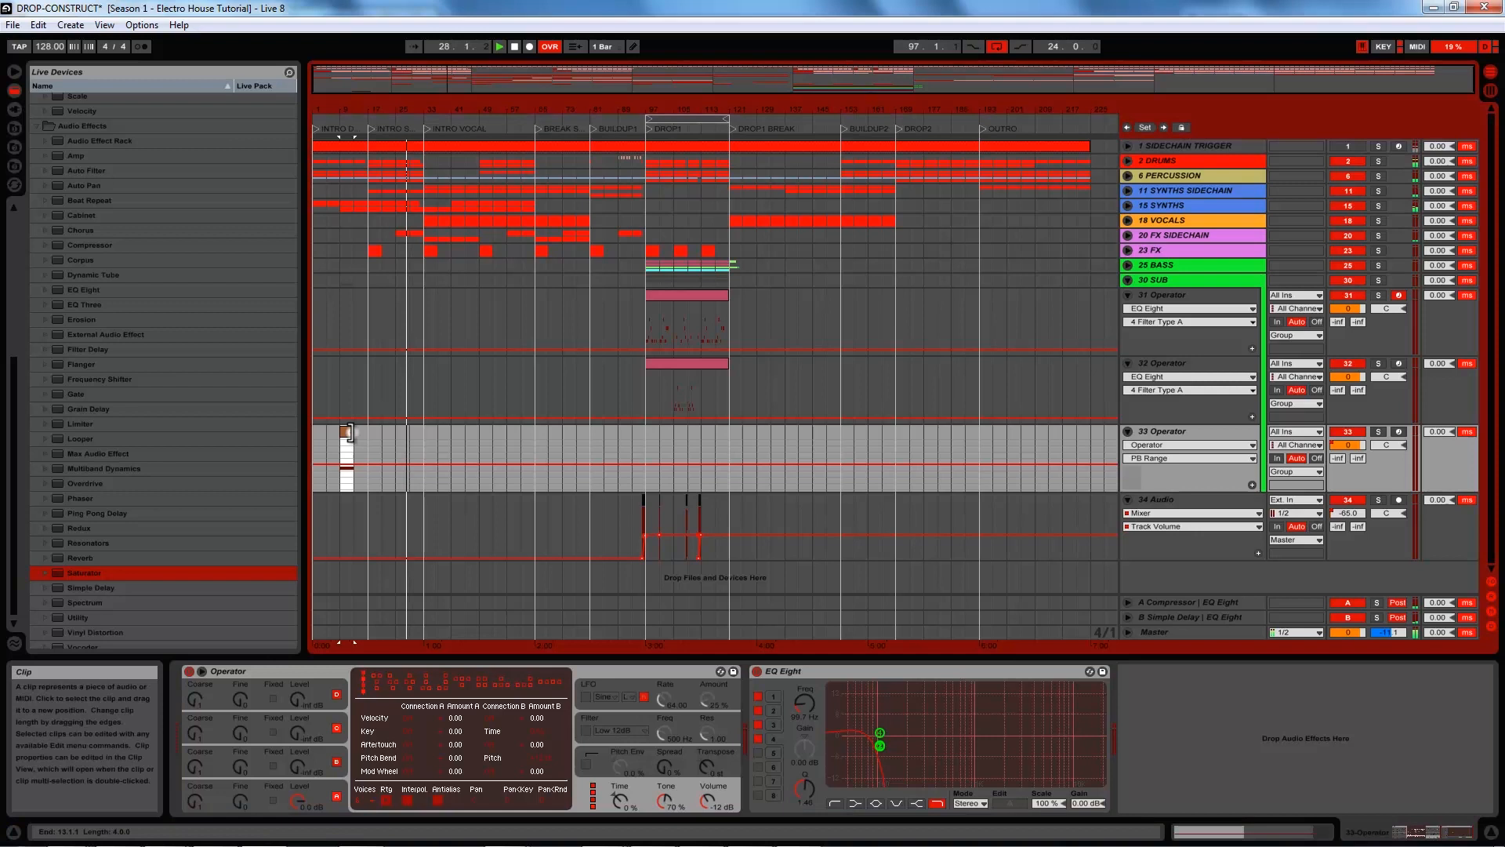
left_click_drag(345, 430, 430, 434)
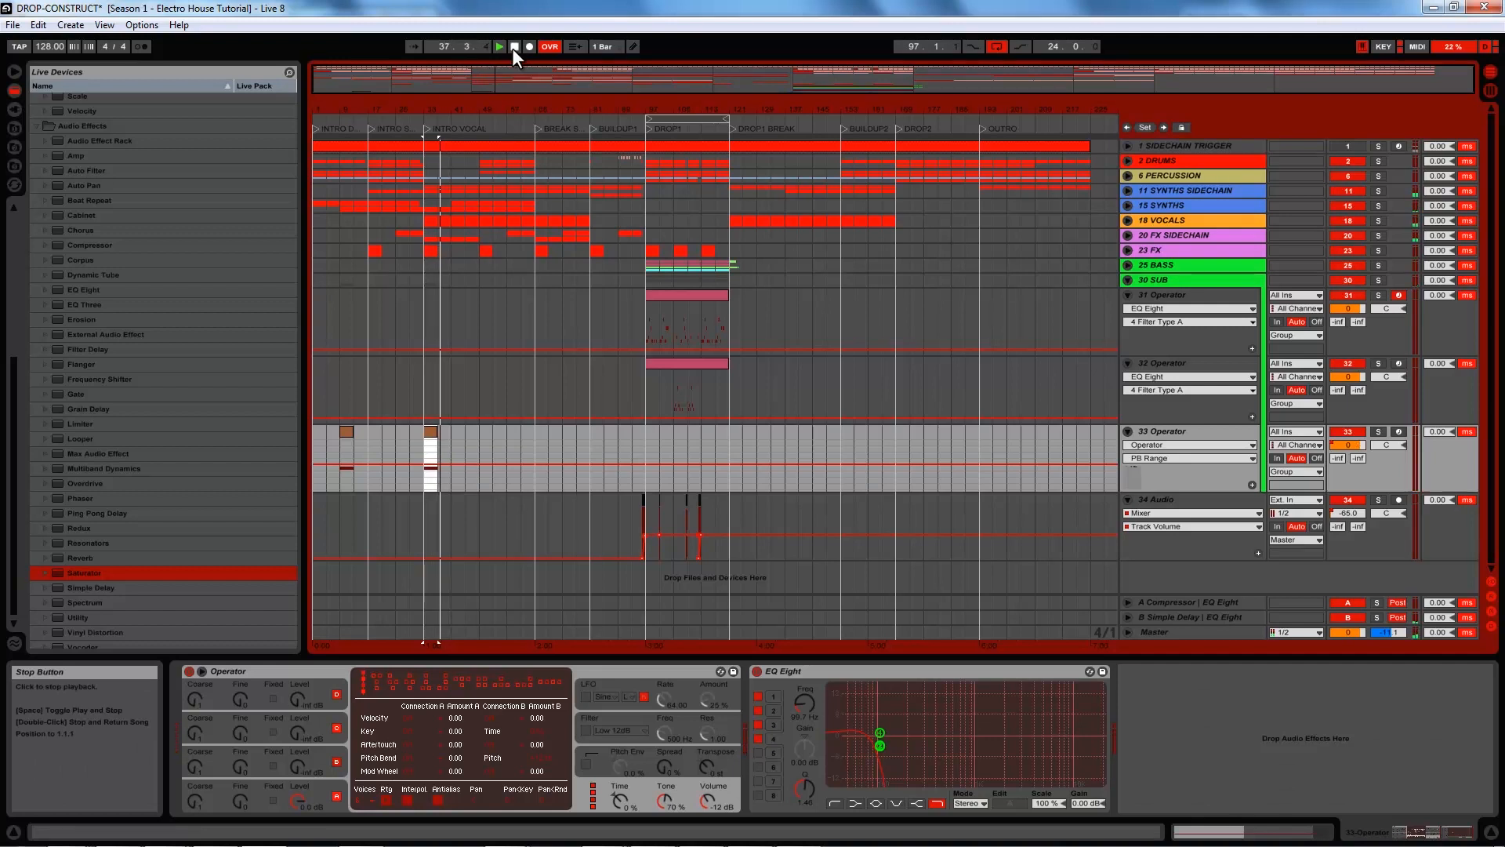
left_click(514, 47)
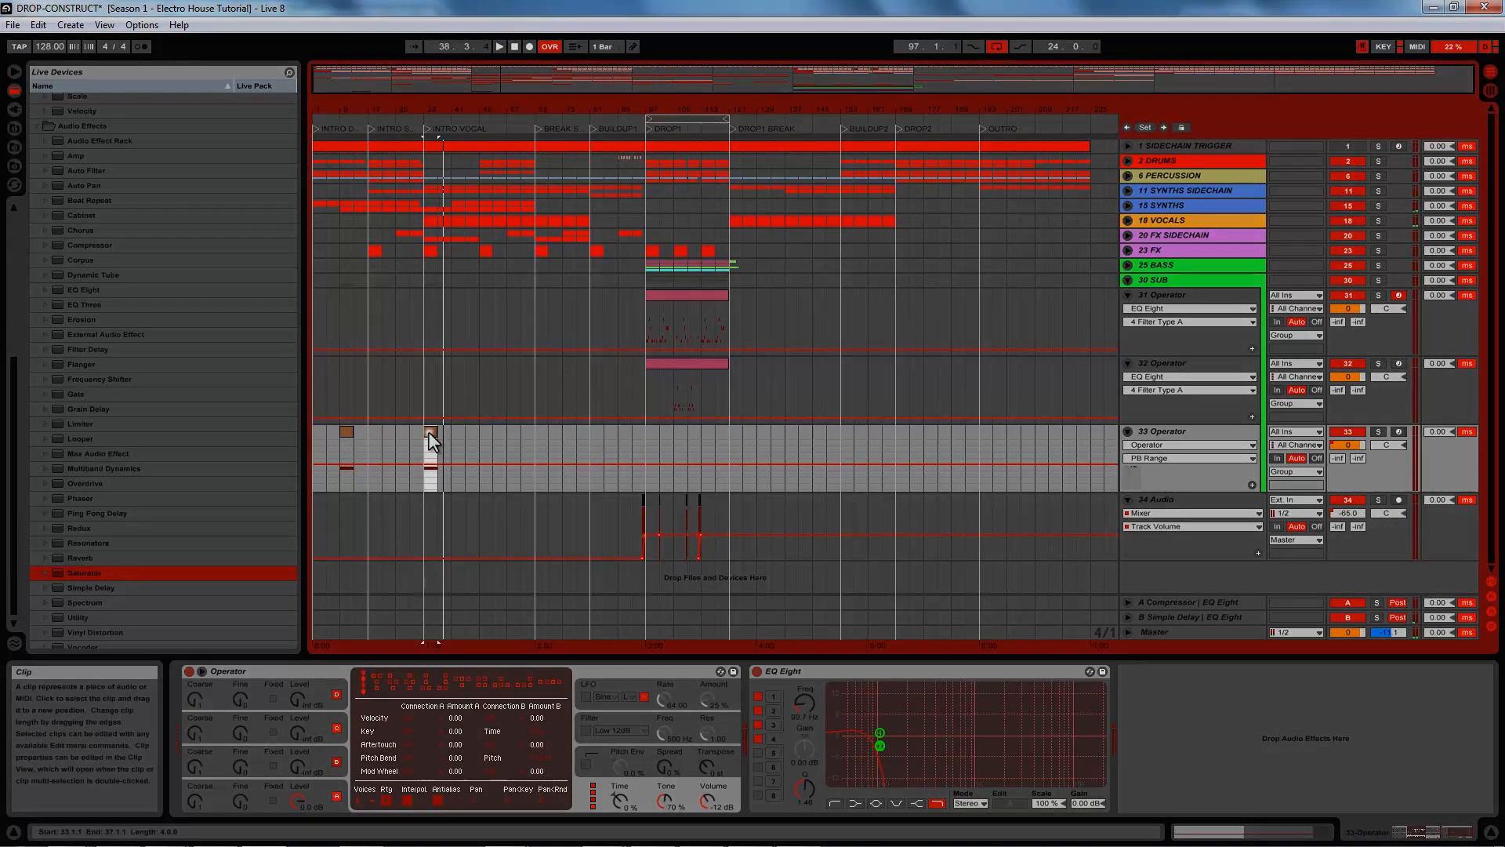
left_click_drag(430, 434, 486, 439)
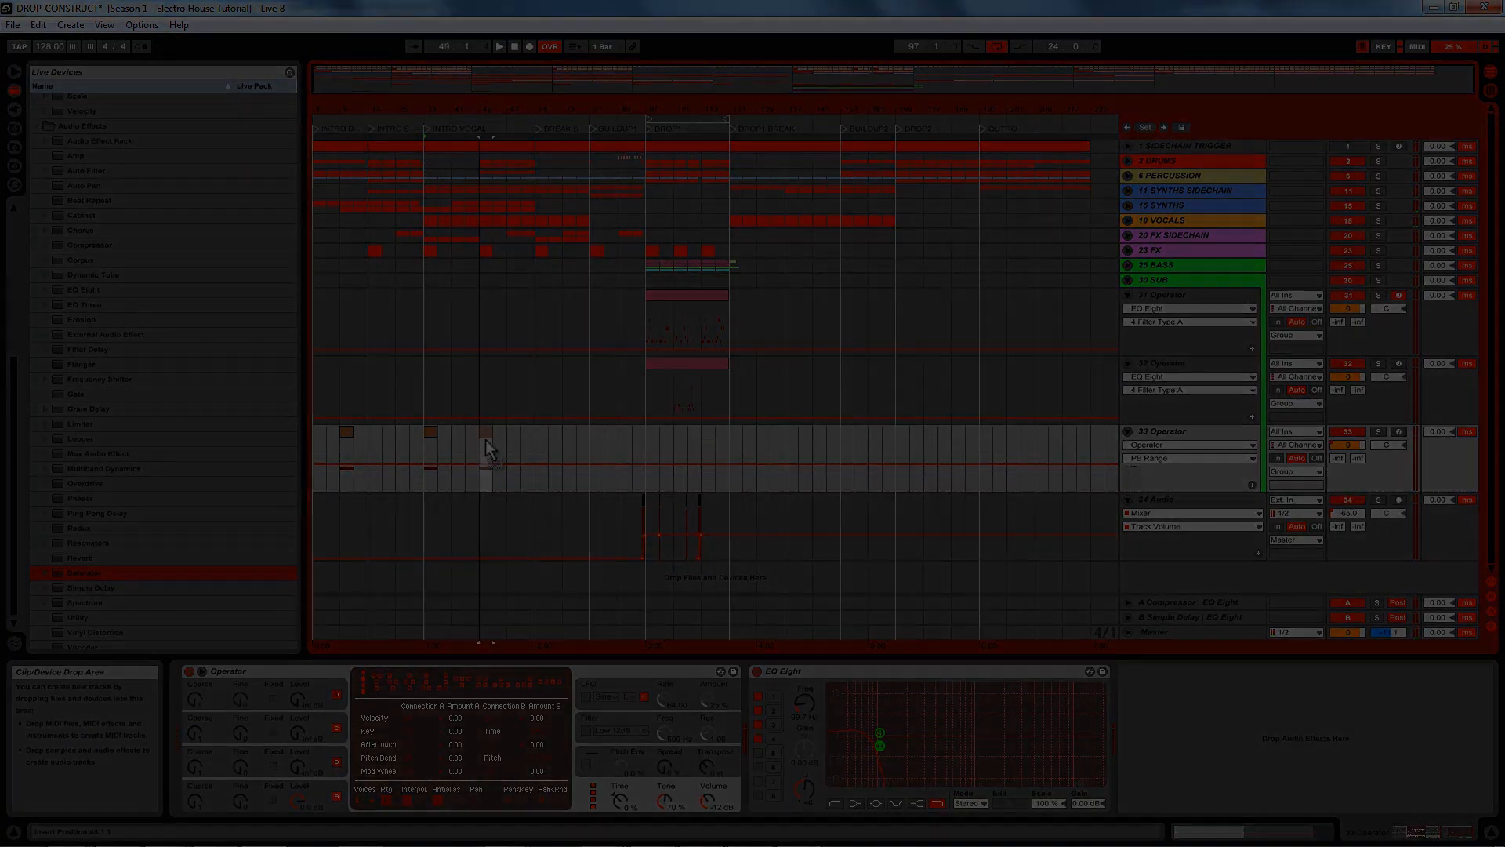